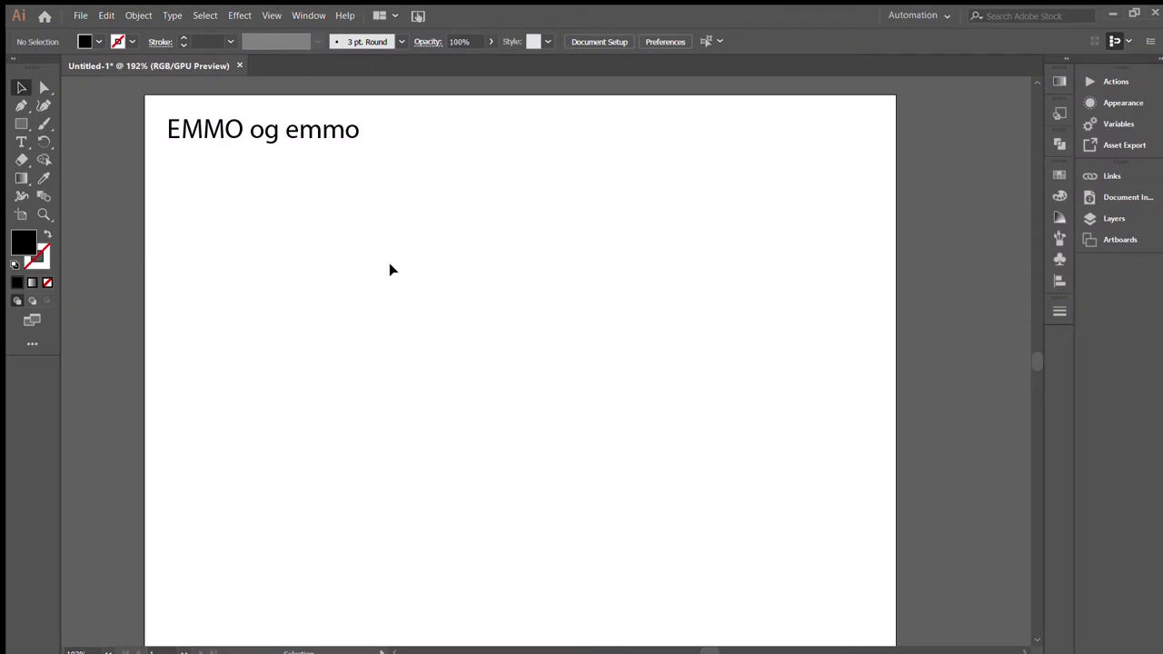
Add a text note reading 'points:', 'retail', 'music' beside the EMMO og emmo heading
key("t")
left_click(387, 271)
type("points:")
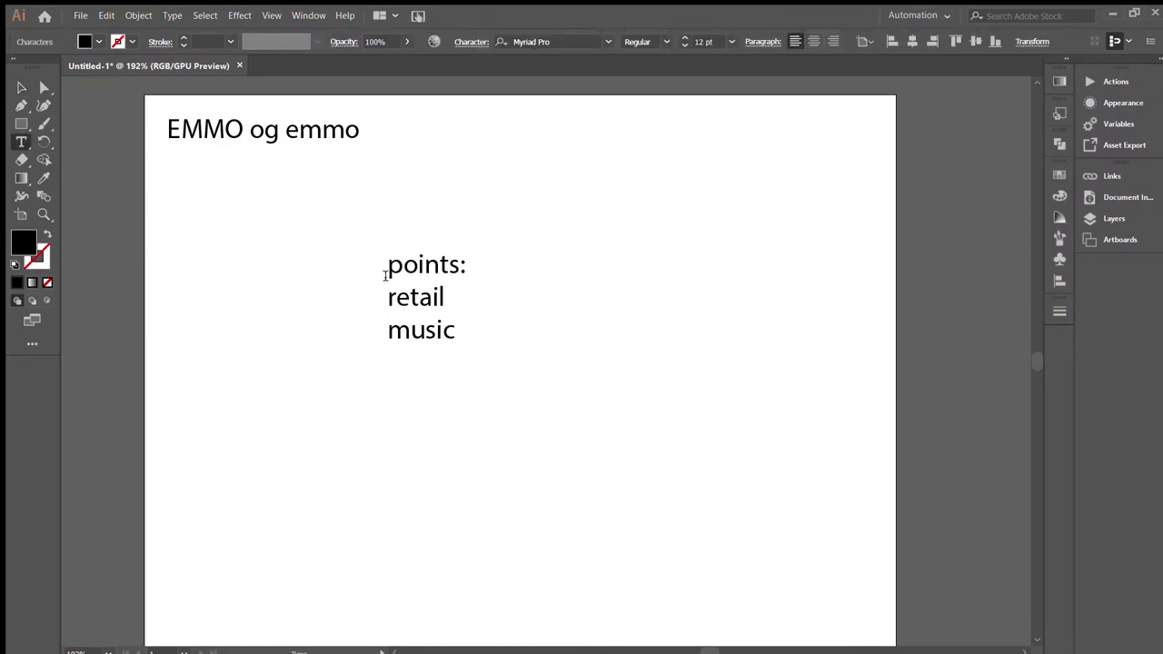
left_click(21, 87)
Shrink the notes text and move it beneath the EMMO og emmo heading
left_click_drag(411, 263, 189, 158)
left_click_drag(243, 247, 213, 208)
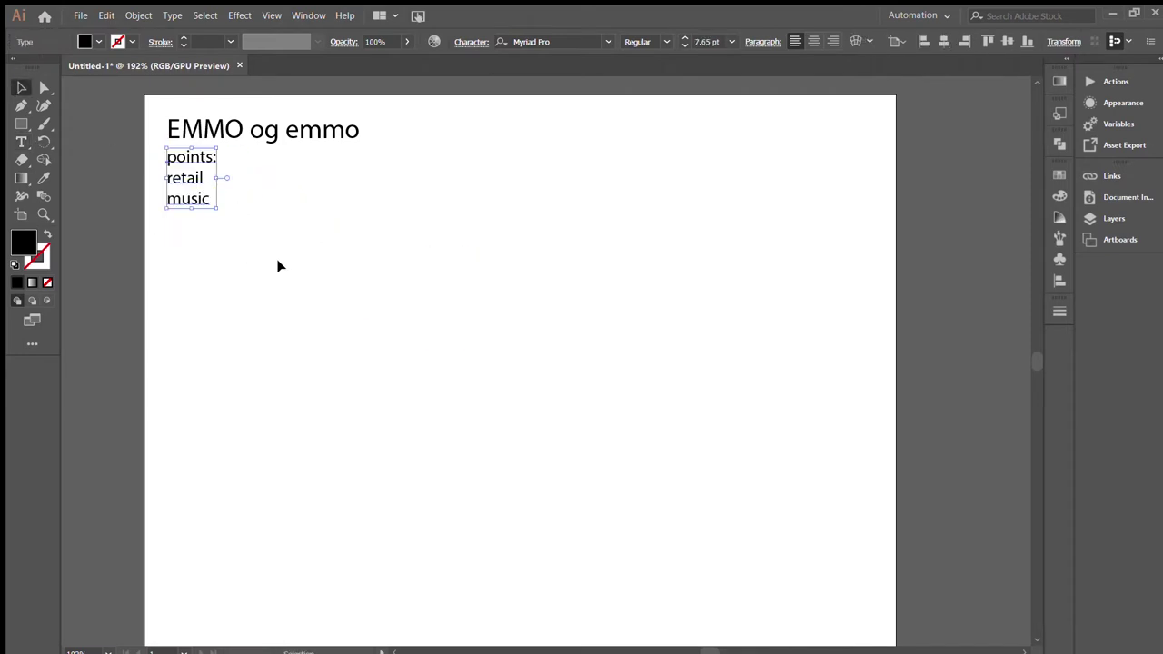
left_click(380, 336)
Draw a black rectangle and a three-point star triangle pointing right against its end
left_click_drag(305, 284, 556, 391)
left_click(20, 88)
left_click_drag(566, 289, 670, 339)
key("Down")
key("Down")
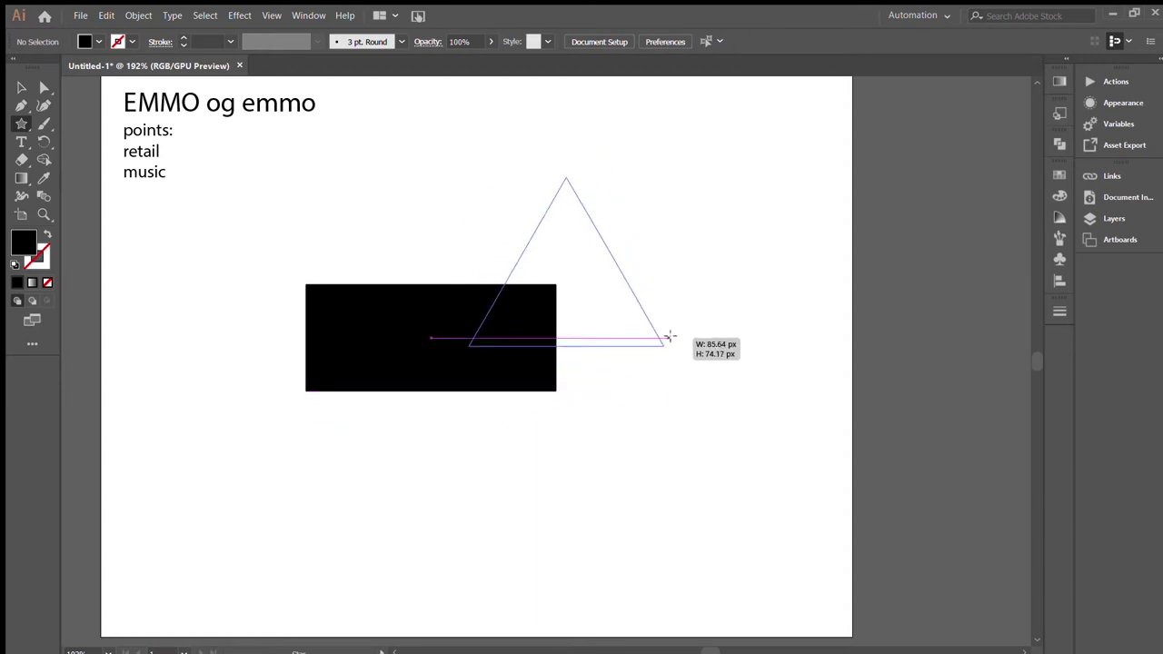
left_click_drag(668, 187, 644, 384)
left_click_drag(535, 263, 600, 333)
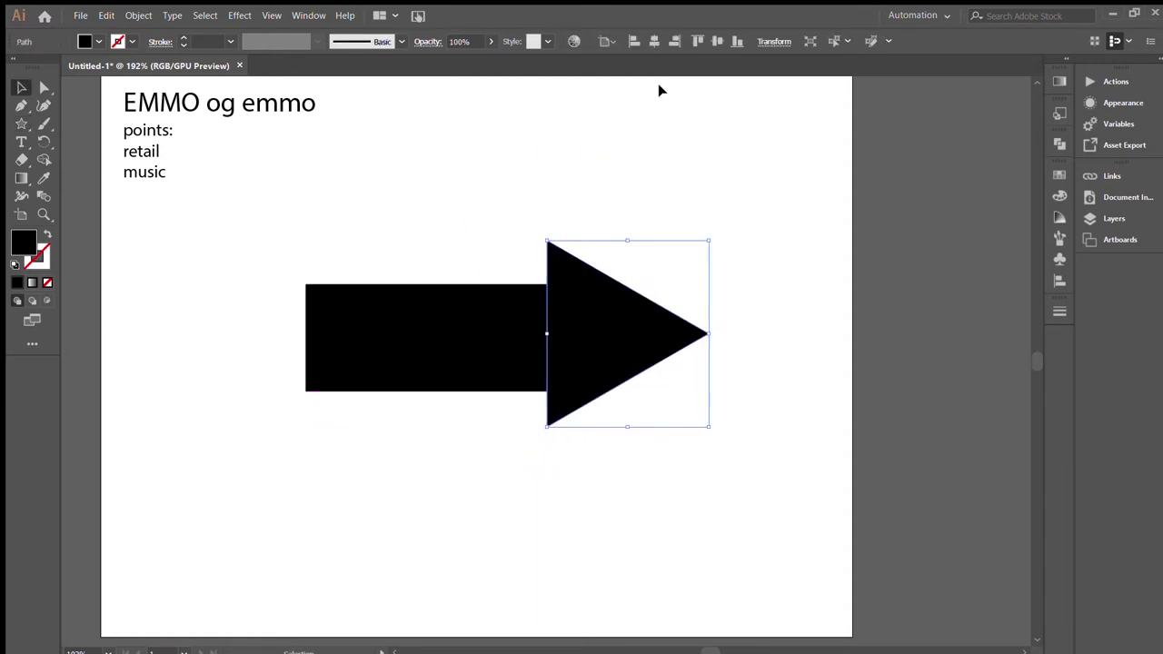
Center the rectangle and triangle, then squash and narrow the triangle into an arrowhead
left_click(653, 41)
left_click(527, 293)
left_click(654, 41)
left_click(718, 40)
left_click(441, 300)
left_click(716, 40)
left_click_drag(436, 382, 642, 382)
left_click_drag(685, 261, 685, 299)
left_click_drag(763, 353, 606, 354)
left_click(729, 370)
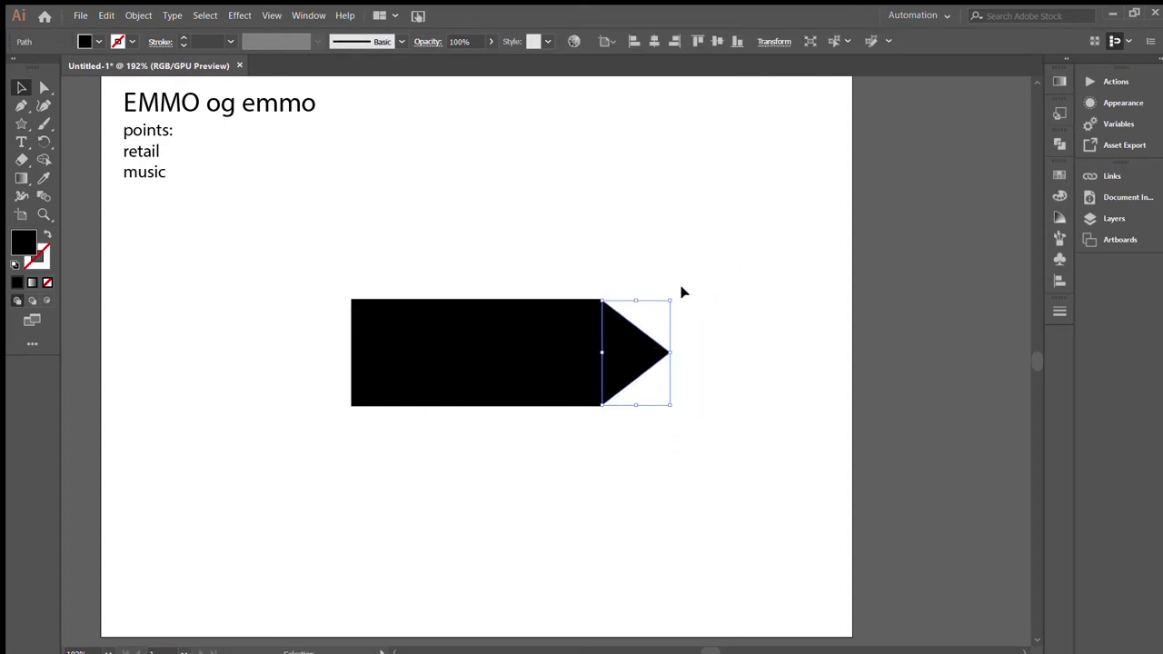
Match the triangle's height and top edge to the rectangle to complete the arrow
scroll(684, 292, "up", 3)
scroll(687, 314, "up", 2)
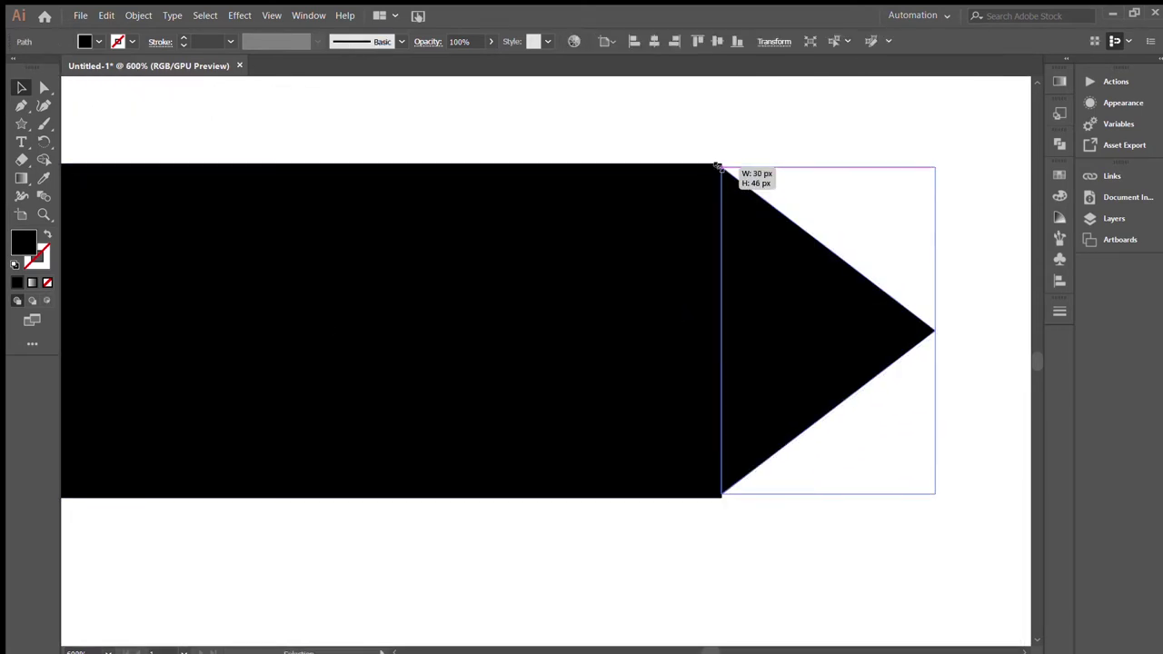
left_click_drag(717, 167, 721, 163)
left_click_drag(827, 167, 829, 164)
left_click(843, 226)
left_click_drag(843, 226, 587, 563)
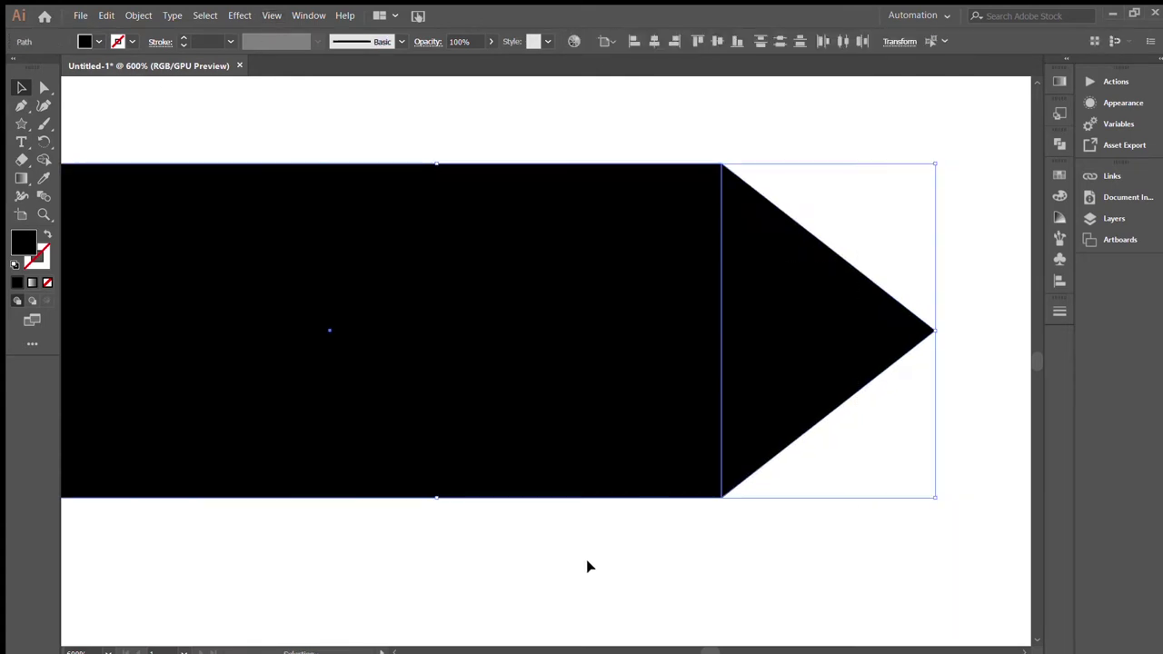
left_click(768, 558)
key("ctrl+minus")
key("ctrl+minus")
Shorten the rectangle, merge it with the triangle, and swap fill to stroke for an outline
left_click(536, 354)
left_click_drag(243, 346, 281, 346)
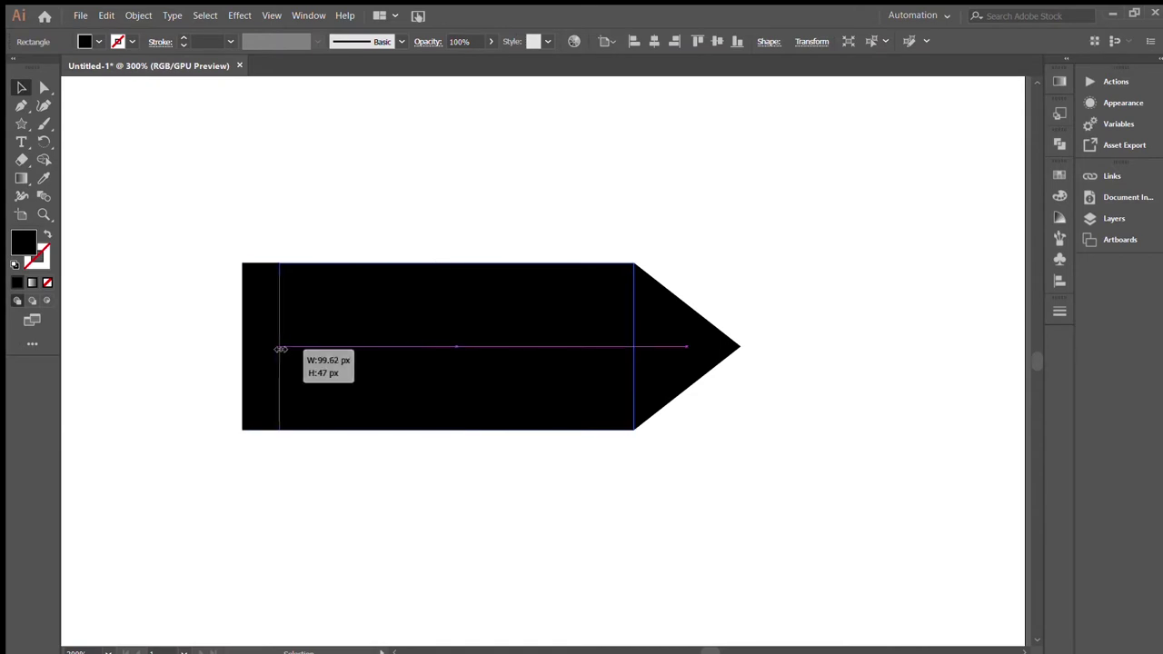
key("ctrl+a")
key("shift+m")
left_click(43, 235)
key("a")
Round the tag outline's corners with the live corner widgets
left_click_drag(722, 348, 688, 351)
left_click(657, 442)
key("v")
left_click_drag(502, 299, 502, 350)
left_click(681, 397)
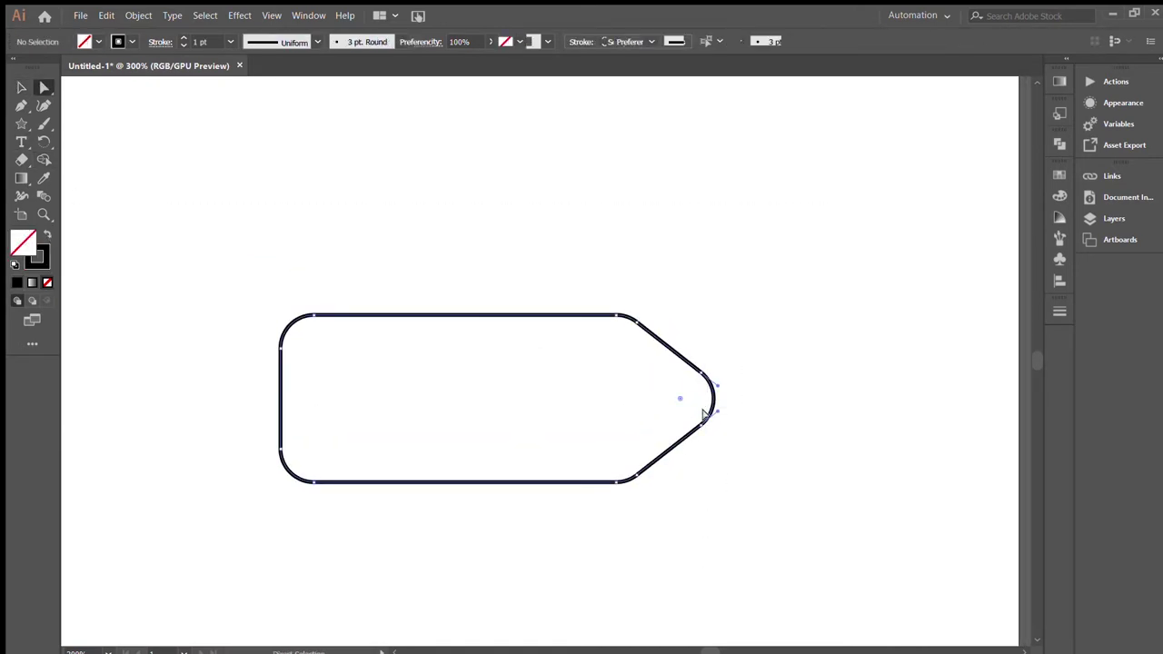
left_click(700, 298)
key("ctrl+a")
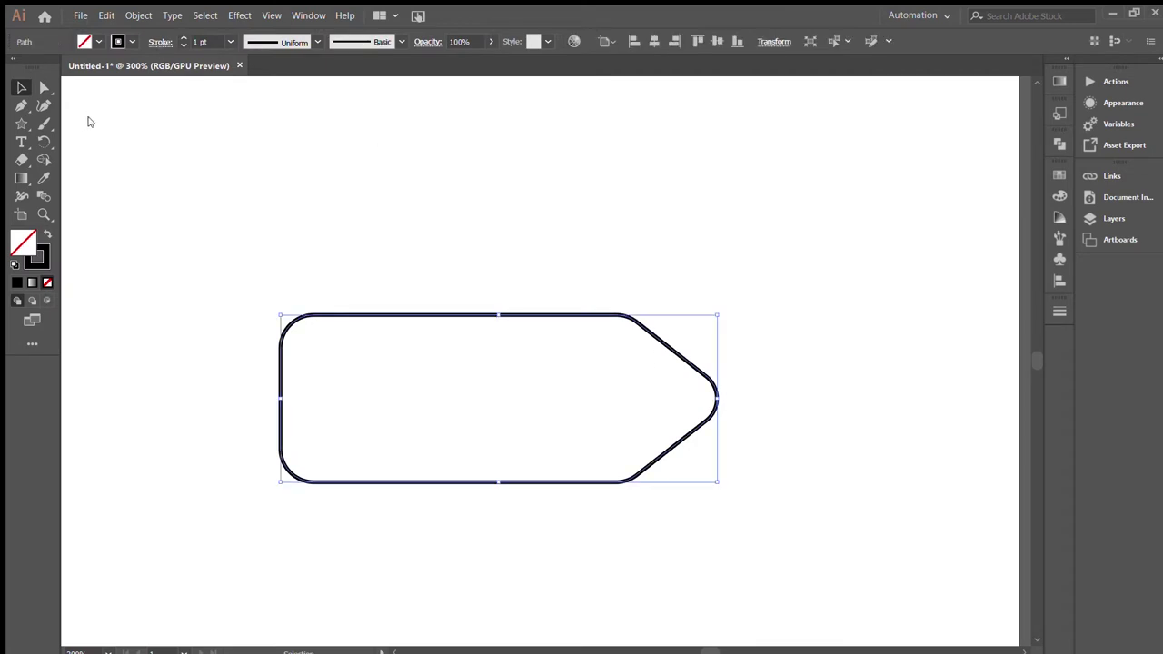
Set the tag outline's stroke weight to 3 pt
left_click(182, 37)
left_click(183, 37)
left_click(183, 38)
left_click(183, 45)
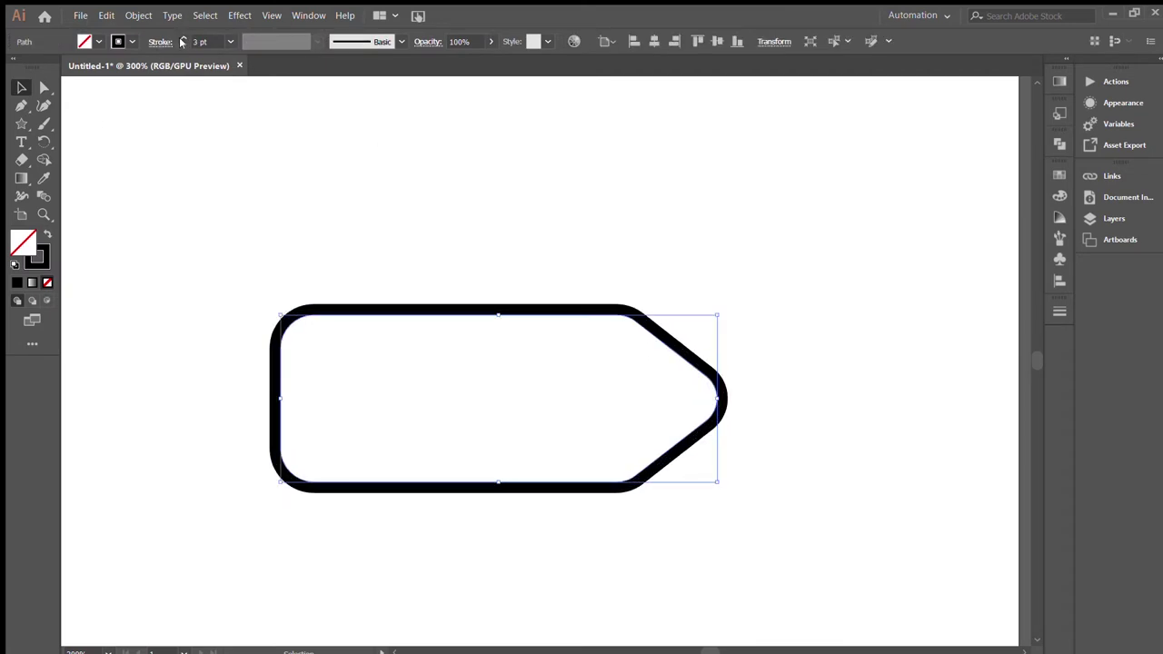
Select and then clear anchor points on the tag outline
left_click(573, 370)
key("a")
left_click_drag(726, 295, 690, 394)
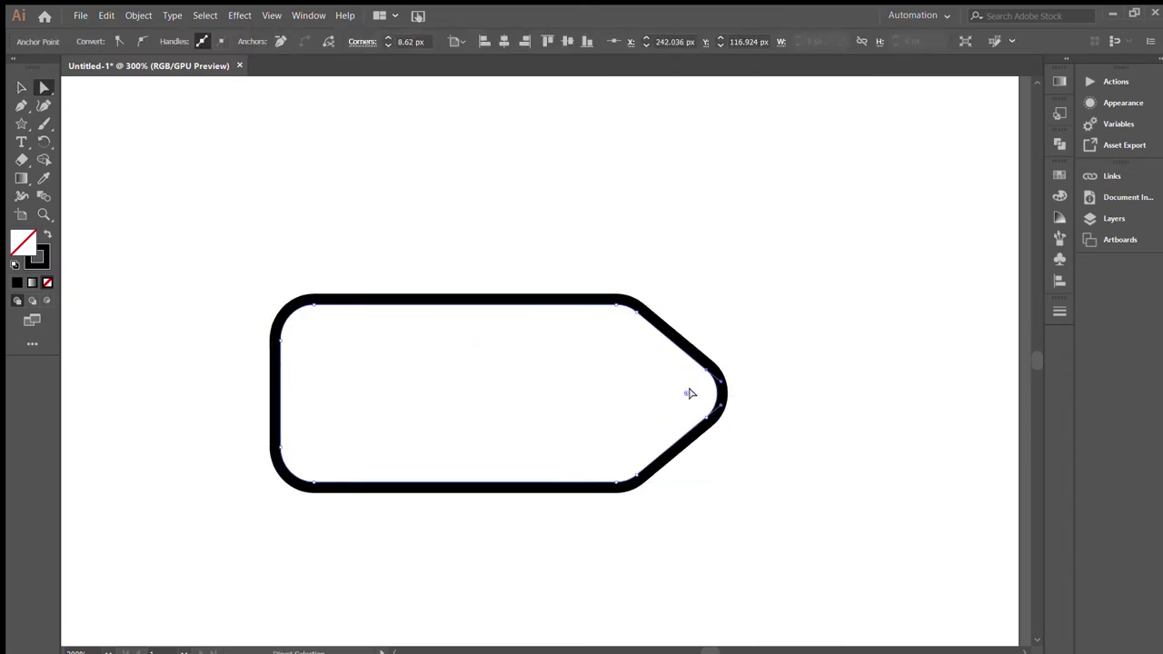
left_click(714, 467)
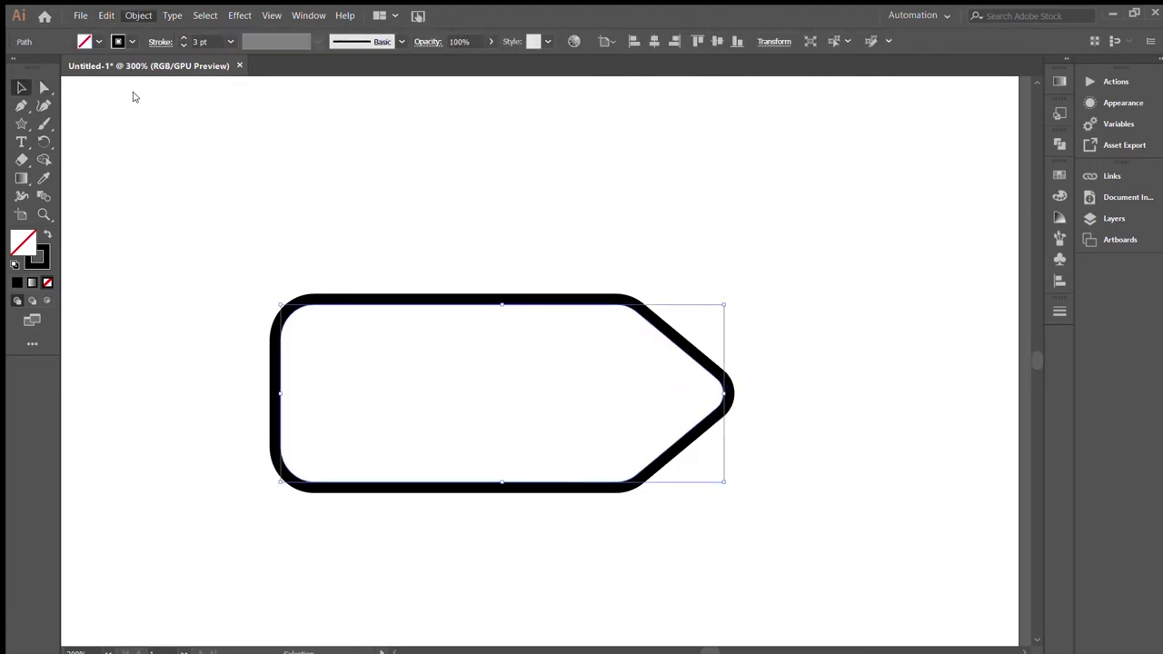
left_click(557, 272)
Draw a short 3 pt black Pen line above the tag
key("p")
left_click_drag(392, 214, 449, 244)
key("v")
left_click(184, 37)
left_click(404, 225)
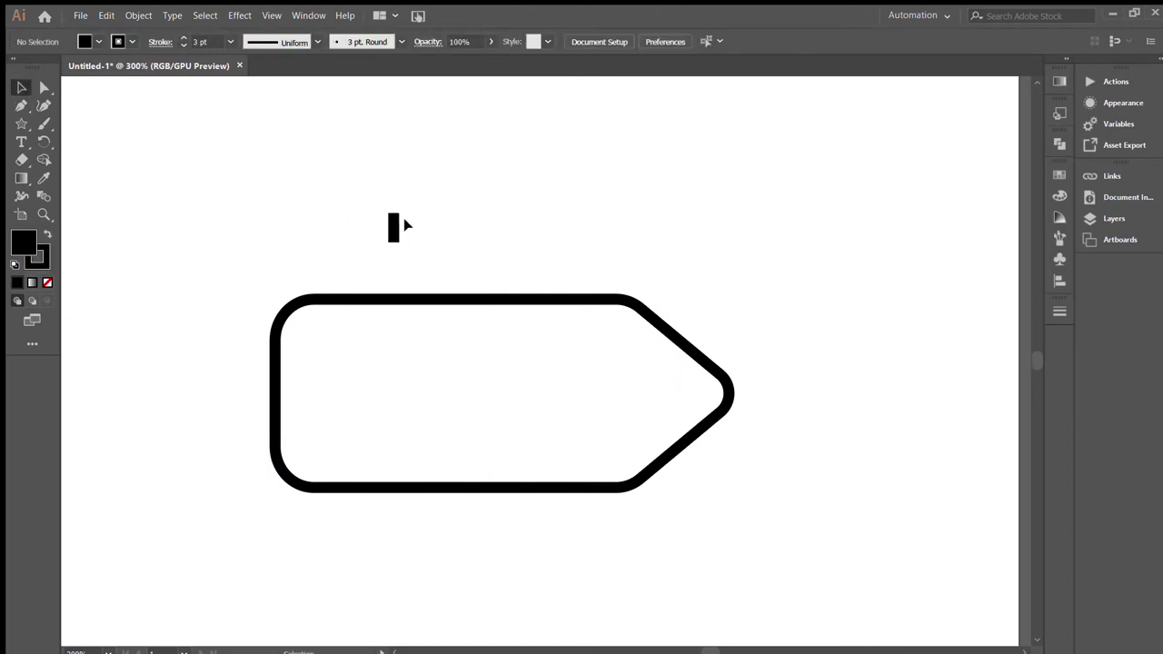
Turn the short line into a filled bar resting on the tag's top edge
left_click_drag(366, 246, 311, 217)
key("ctrl+g")
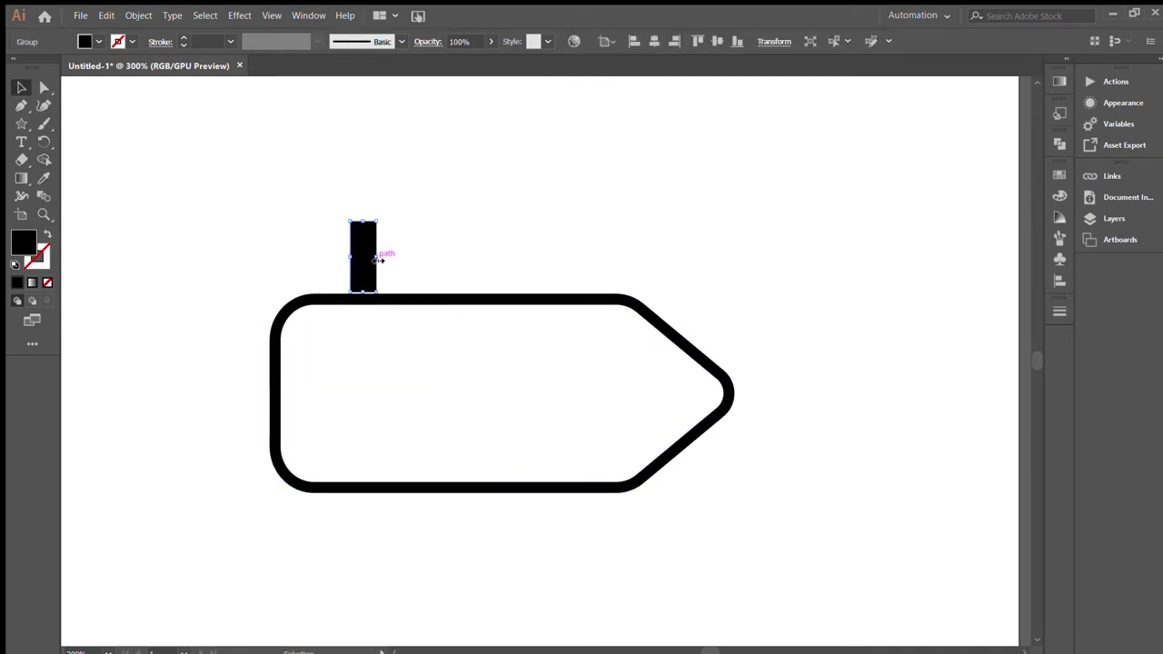
left_click_drag(367, 261, 363, 259)
key("ctrl+shift+a")
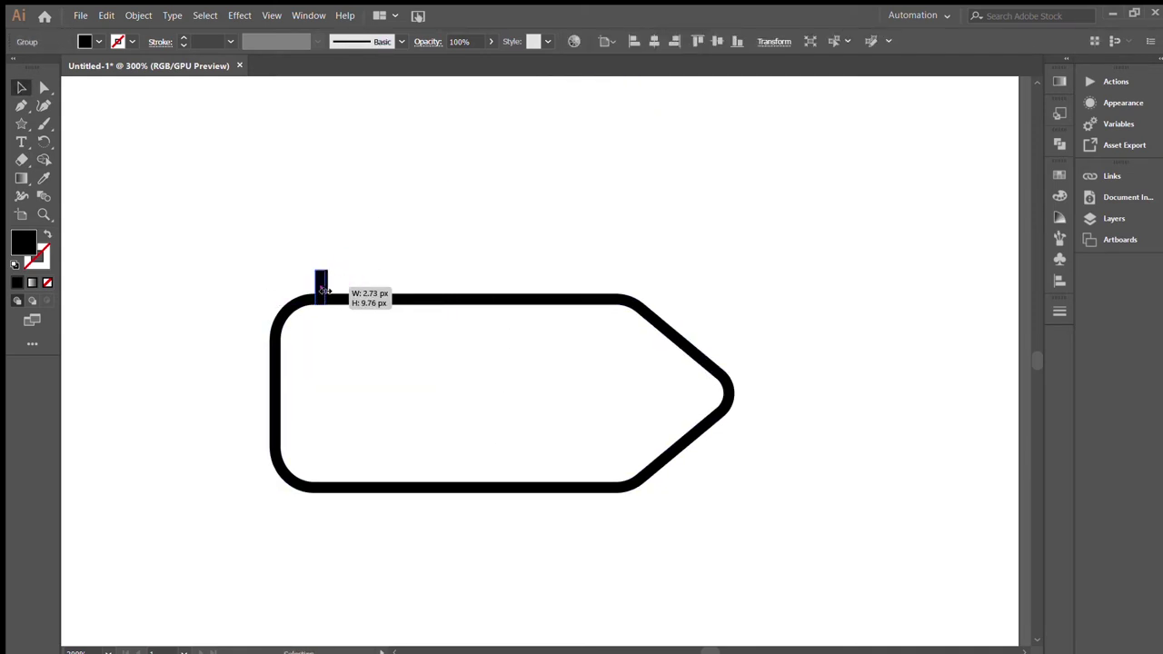
scroll(364, 281, "up", 2)
scroll(347, 271, "up", 1)
Duplicate the bar into an evenly spaced row along the top edge, grouping the copies
left_click_drag(348, 327, 396, 327)
key("ctrl+d")
key("ctrl+g")
mouse_move(312, 329)
left_mouse_down()
mouse_move(480, 324)
mouse_move(643, 340)
left_mouse_up()
scroll(481, 325, "right", 3)
scroll(642, 340, "right", 3)
left_click_drag(595, 369, 682, 369)
left_click(747, 330)
left_click(686, 378)
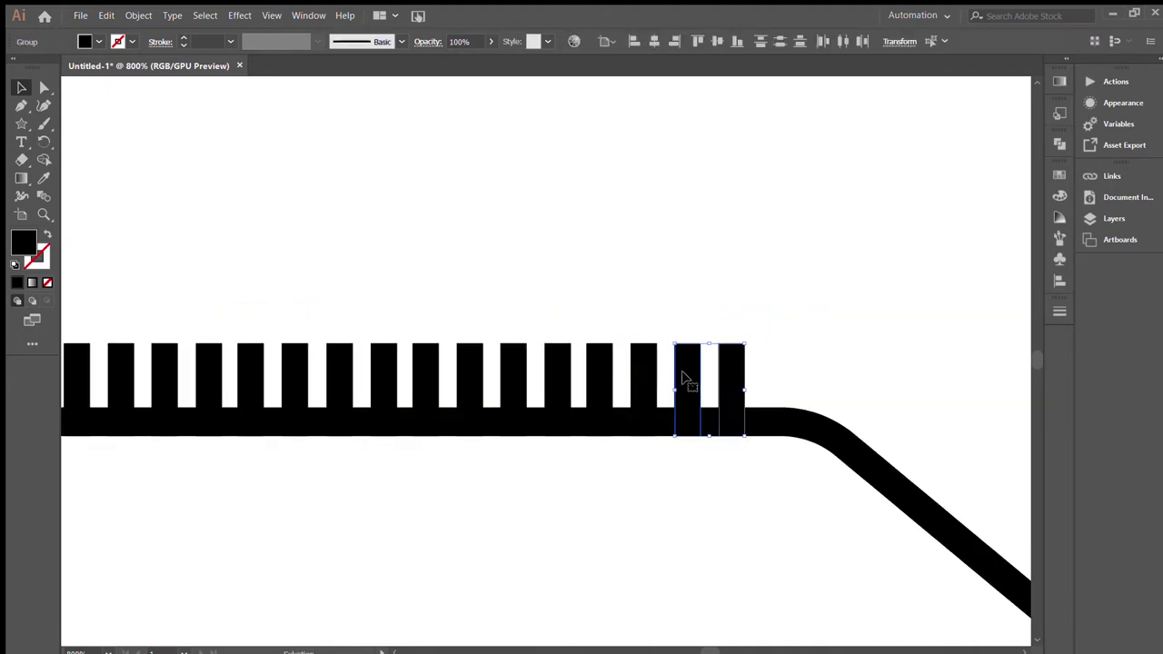
left_click_drag(759, 365, 773, 382)
left_click(791, 312)
Stretch all the bars upward into tall vertical stripes
scroll(791, 312, "left", 3)
left_click_drag(1025, 312, 173, 376)
left_click_drag(601, 343, 602, 136)
key("ctrl+minus")
key("ctrl+minus")
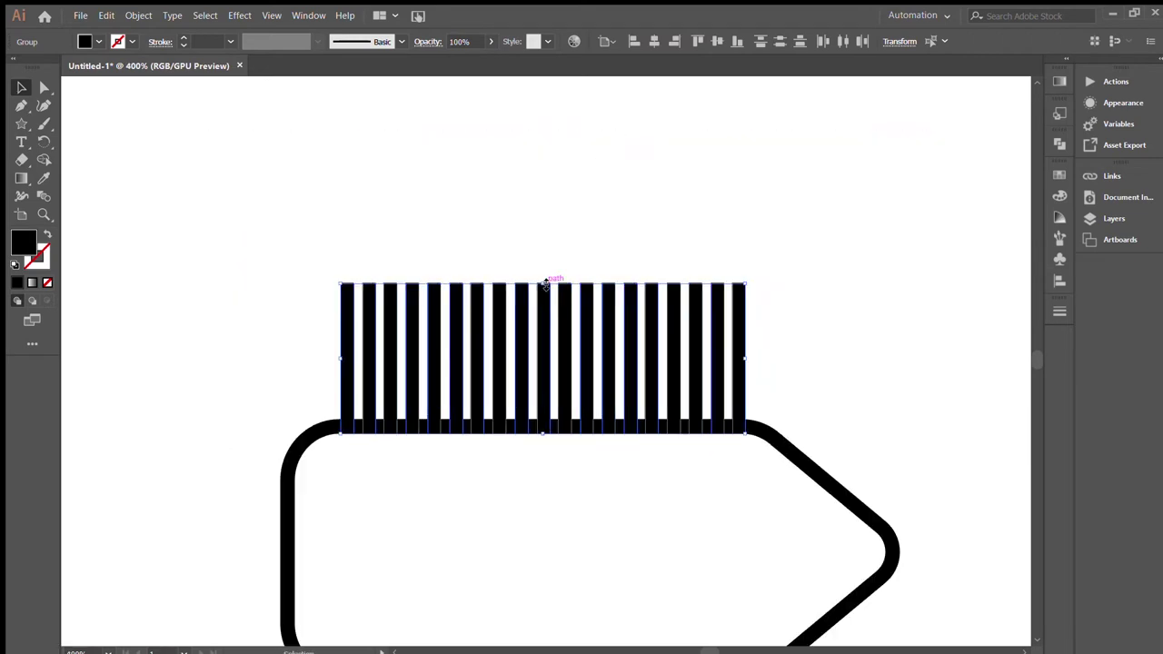
left_click_drag(542, 285, 599, 242)
Merge the stripe group with the tag outline using Shape Builder
left_click(745, 434)
left_click(344, 427)
key("shift+m")
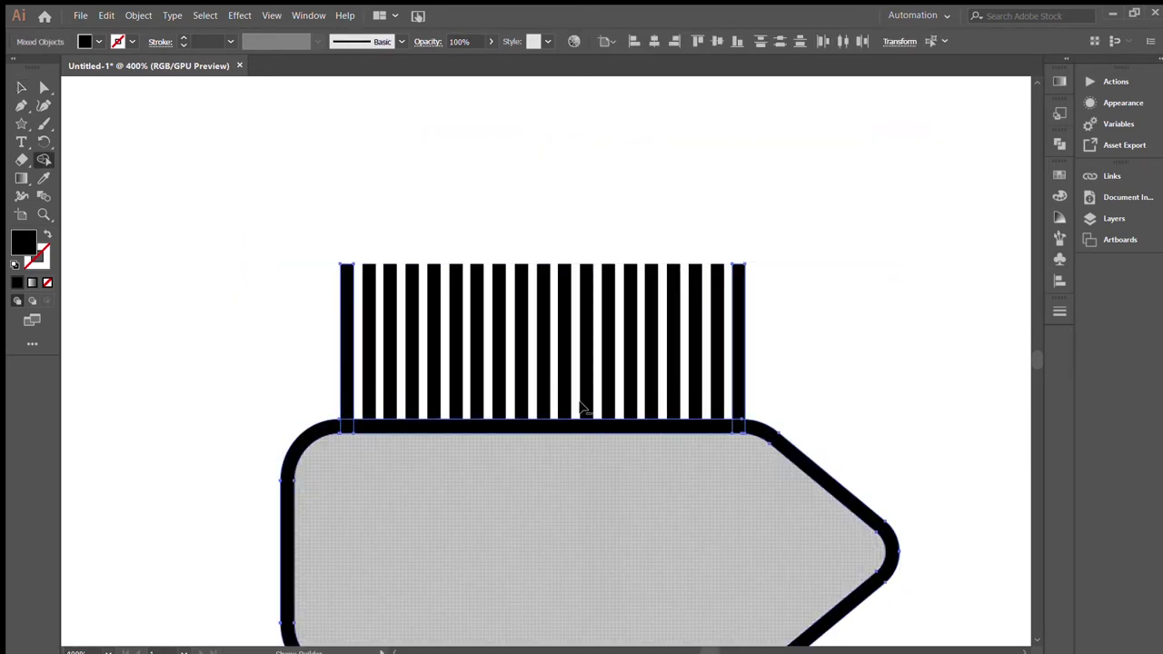
key("v")
left_click(757, 336)
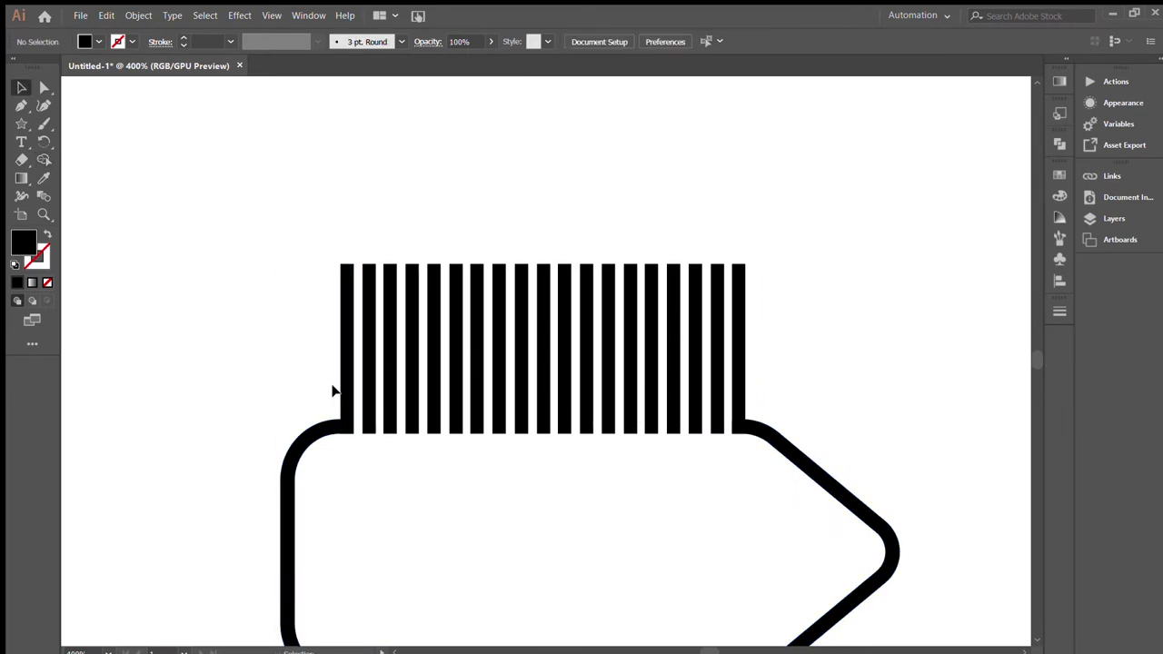
Respace the stripes by pulling the rightmost stripe left, undoing an overly wide stretch
left_click(349, 359)
left_click_drag(742, 345, 583, 348)
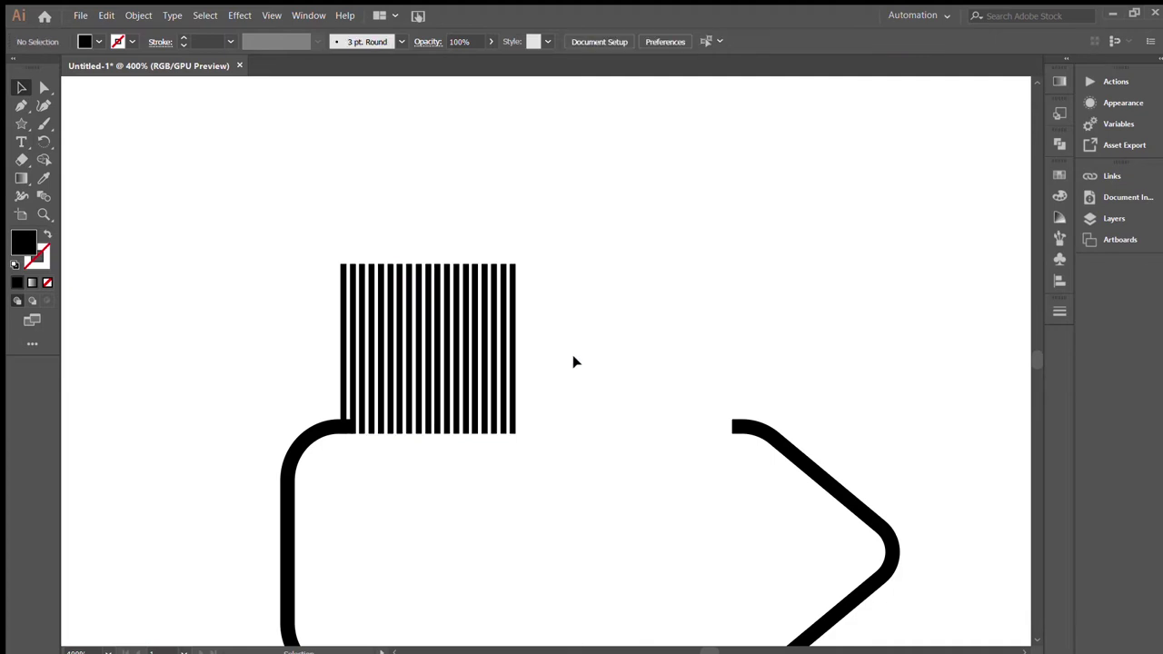
left_click_drag(581, 348, 825, 348)
key("ctrl+z")
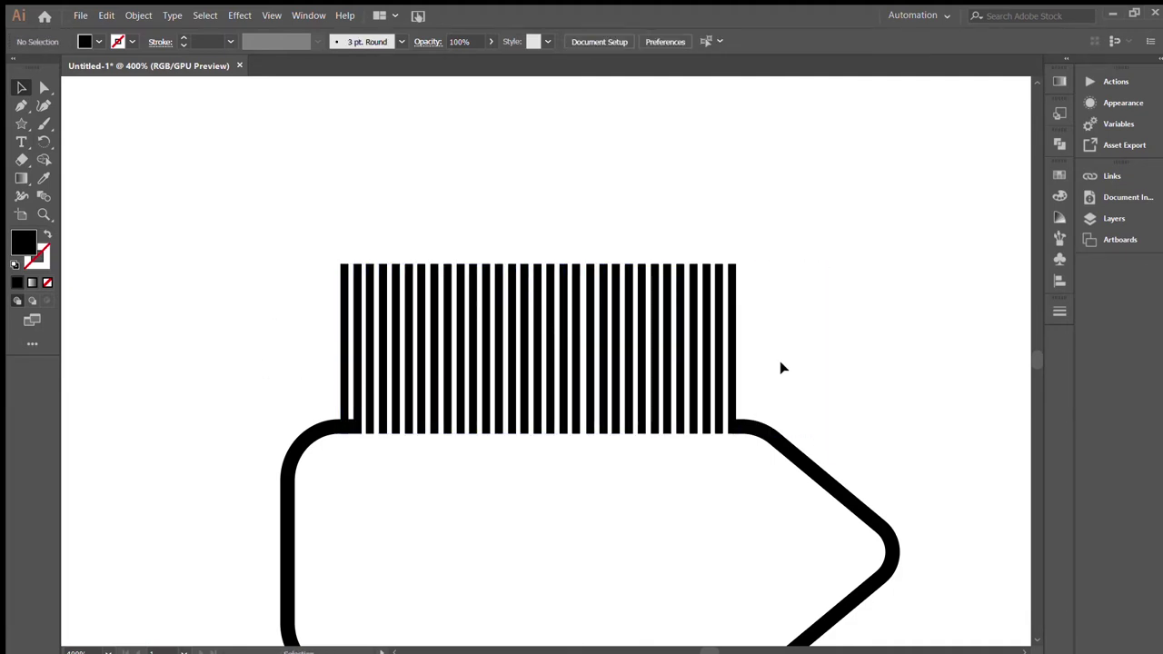
Select the stripes with the tag outline, then begin a Pen blob over the leftmost stripes
left_click(343, 430)
left_click(322, 432, "shift")
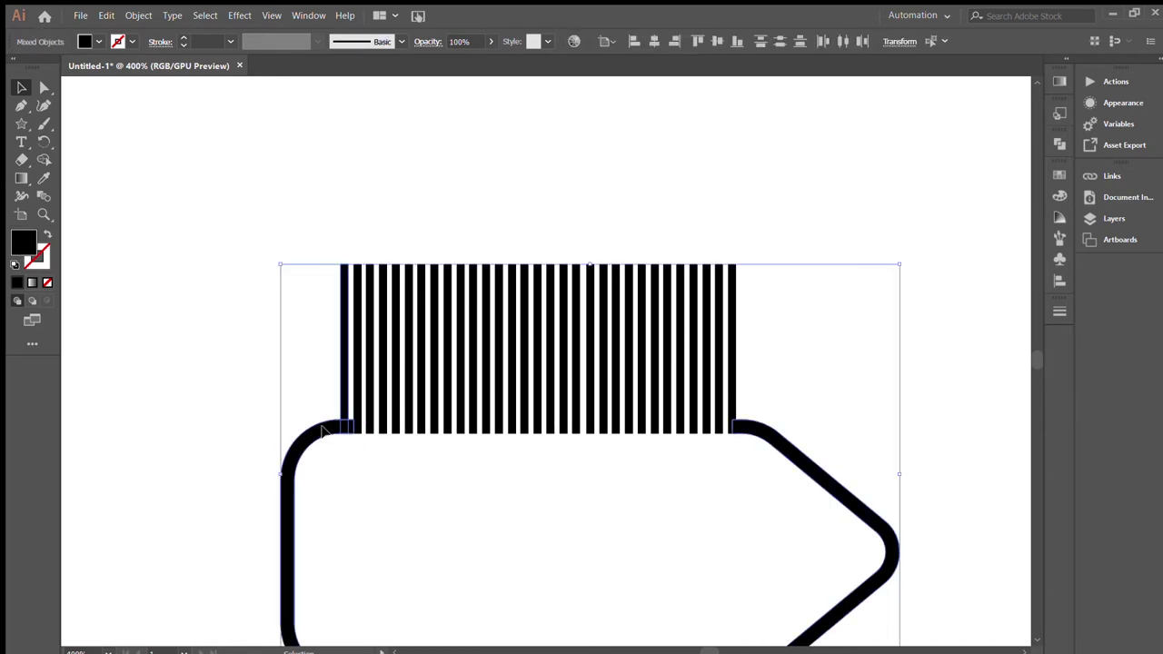
key("v")
left_click(377, 463)
key("p")
mouse_move(332, 372)
left_mouse_down()
mouse_move(350, 382)
mouse_move(386, 342)
left_mouse_up()
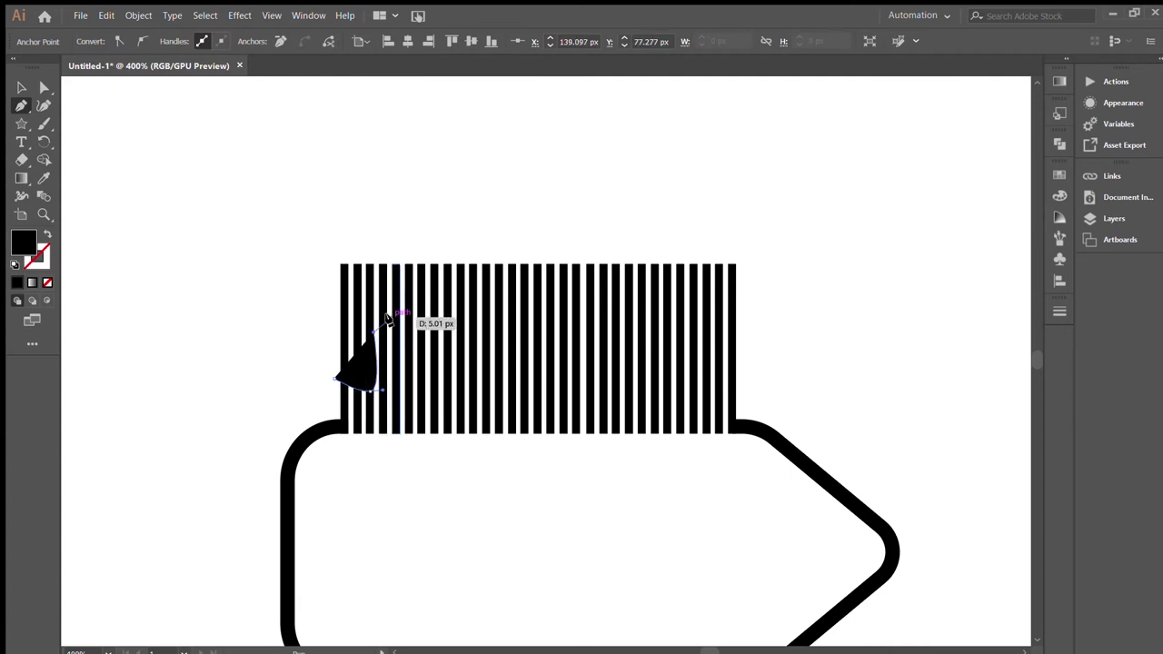
Close the blob shape and use Shape Builder to erase it with the stripe parts it covers
left_click(406, 234)
left_click(266, 281)
left_click(372, 390)
key("v")
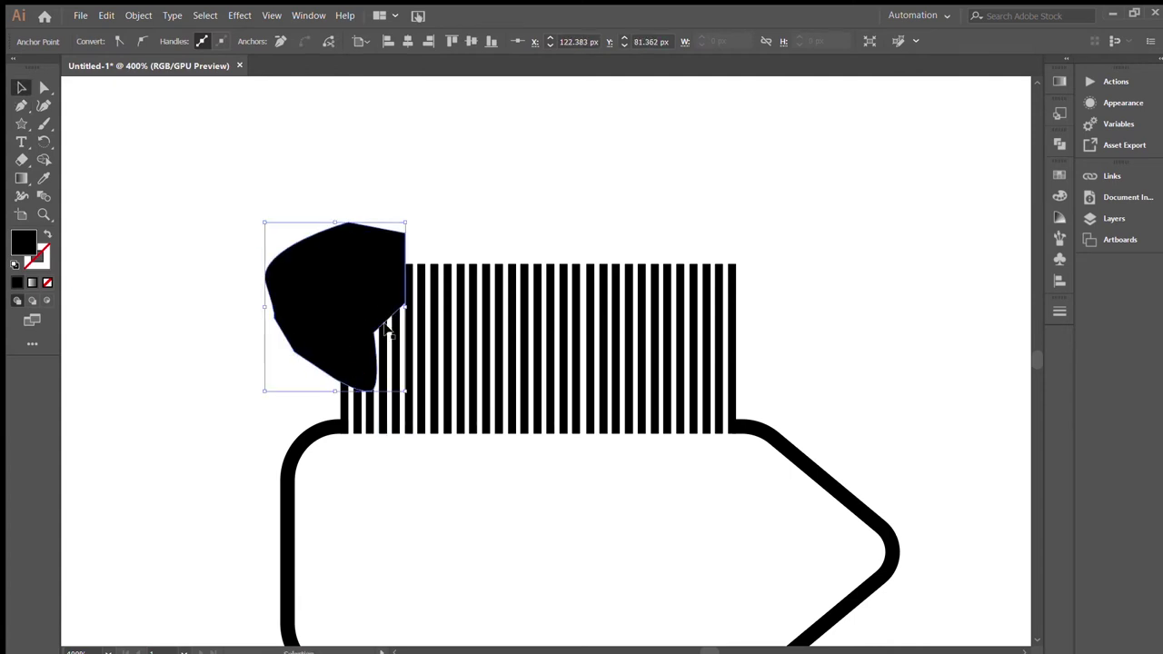
left_click_drag(427, 254, 364, 427)
key("shift+m")
mouse_move(392, 284)
left_mouse_down()
mouse_move(355, 246)
mouse_move(376, 351)
left_mouse_up()
key("v")
left_click(471, 424)
Zoom in and delete the top part of one stripe
key("ctrl+equal")
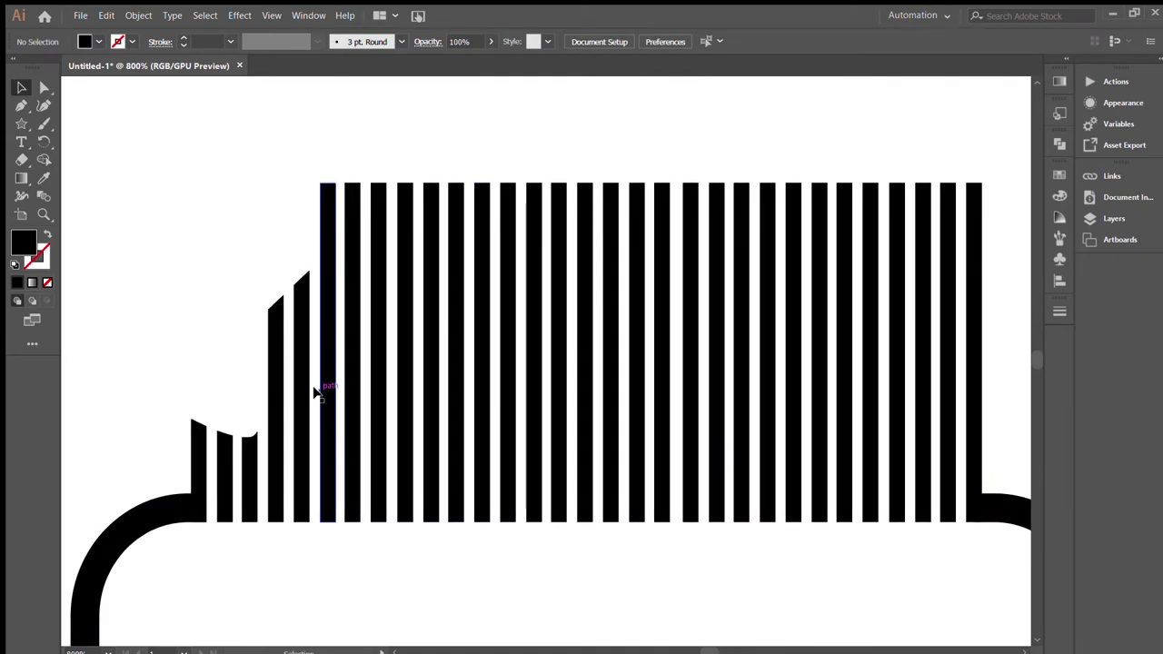
left_click_drag(315, 389, 335, 410)
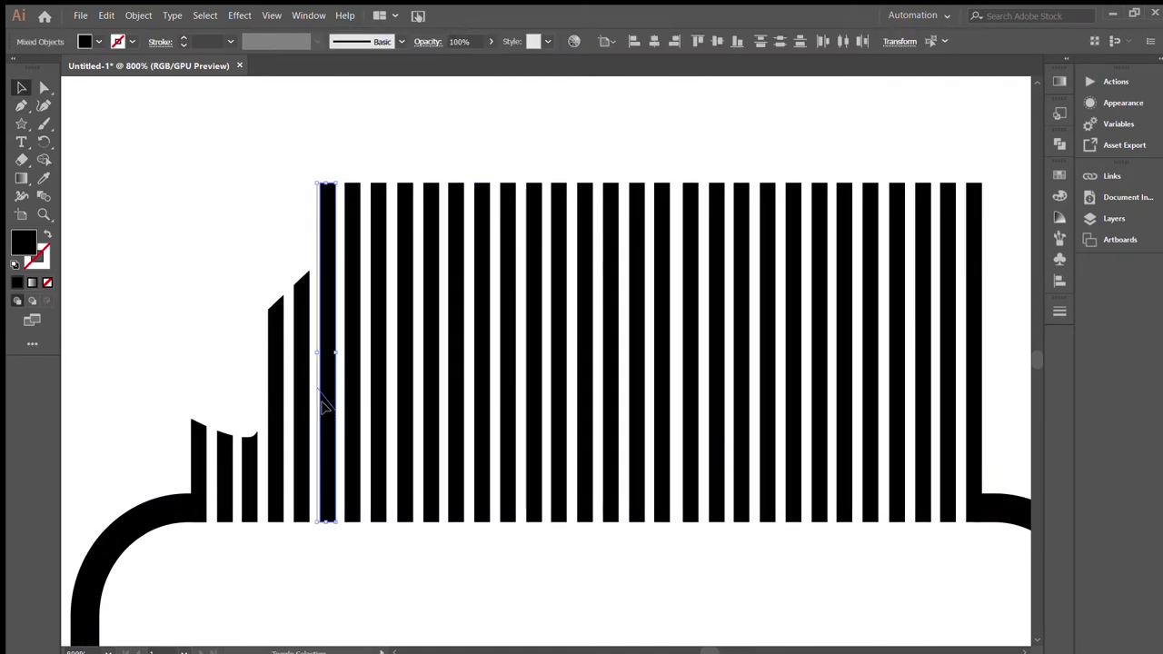
left_click(324, 368)
key("Delete")
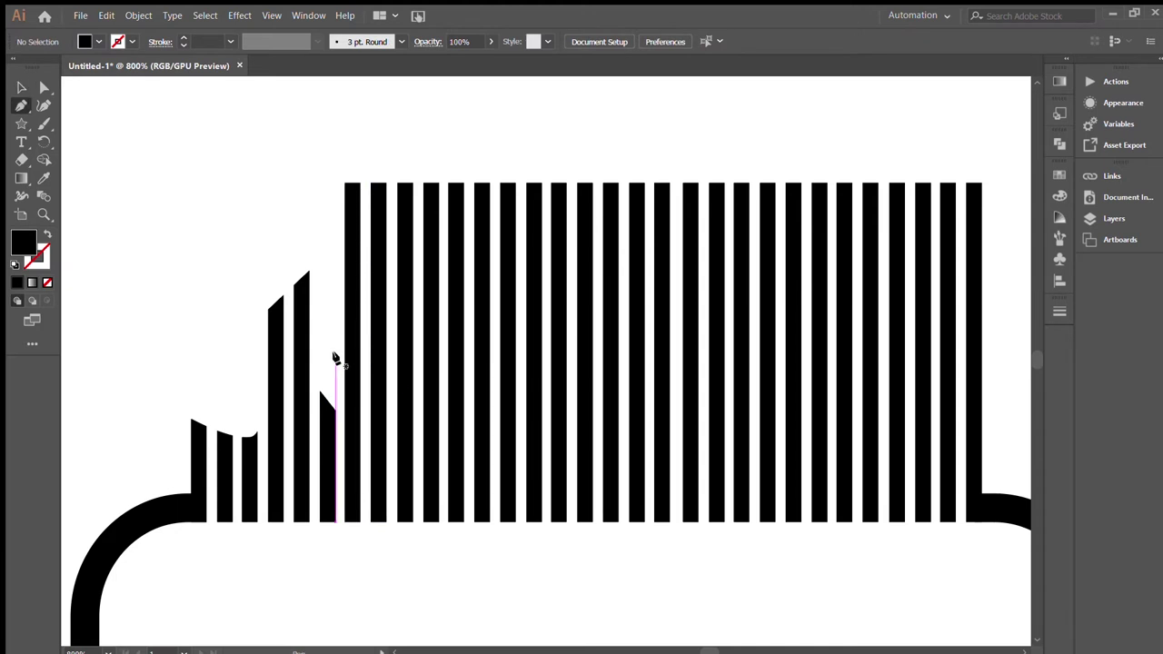
Cut the stripe tops with a five-point polygon so they slant
left_click(337, 354)
left_click(418, 304)
left_click(423, 148)
left_click(351, 150)
left_click(319, 222)
left_click_drag(336, 355, 329, 352)
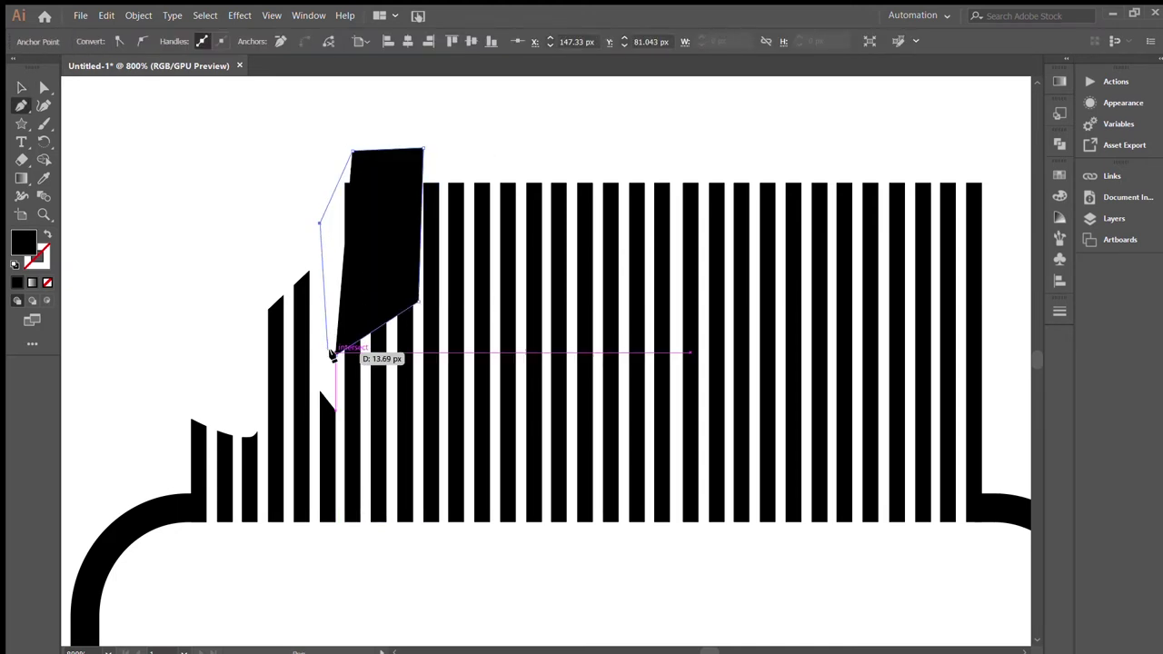
key("v")
key("shift+m")
left_click(382, 227, "alt")
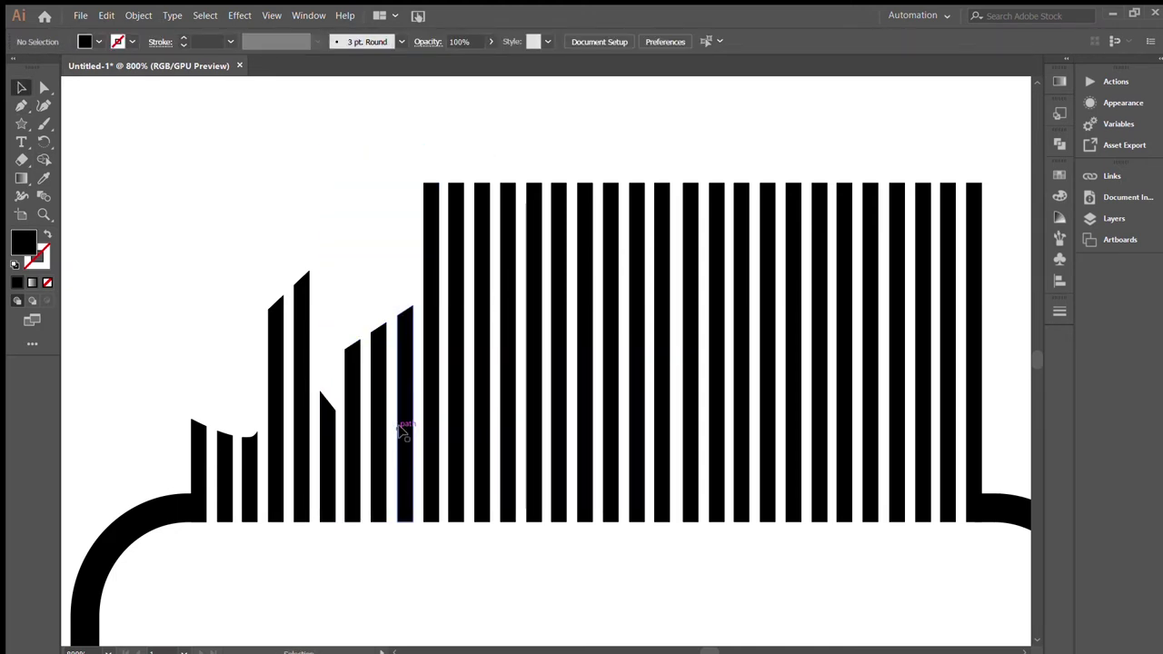
Shorten the next stripe by cutting away its upper part with a rectangular shape
left_click(419, 482)
left_click(447, 484)
left_click(447, 178)
left_click(418, 178)
left_click(419, 482)
key("shift+m")
left_click(434, 364, "alt")
Trim neighbouring stripe tops along a slanted cutting line
key("p")
left_click(439, 400)
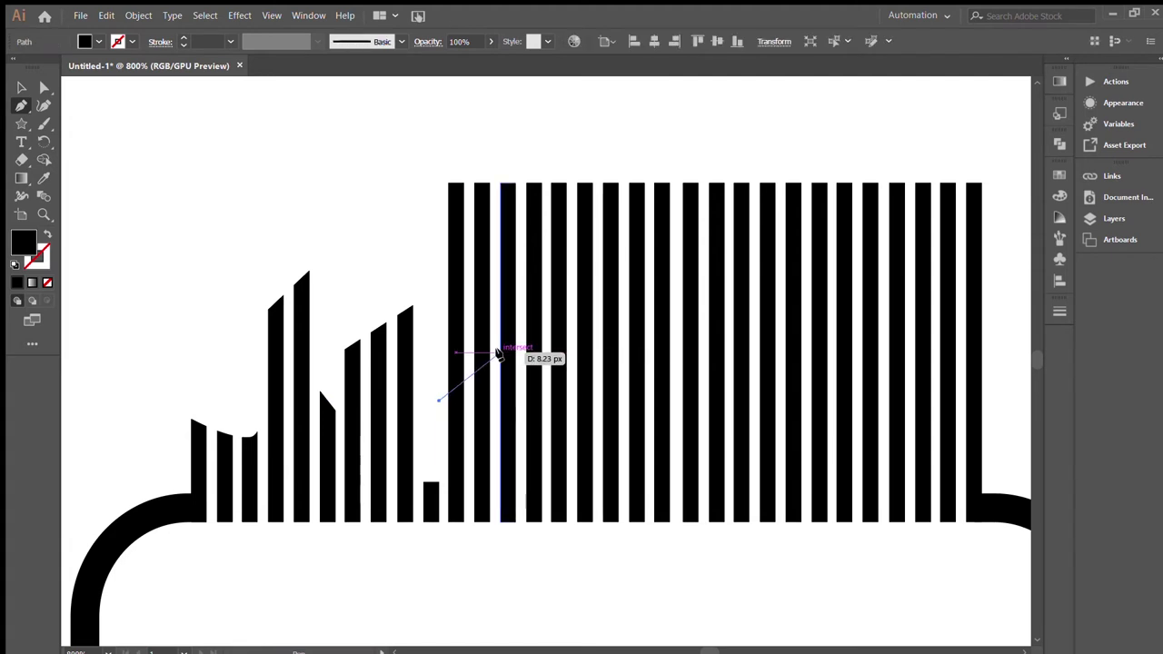
left_click(495, 352)
key("v")
left_click_drag(509, 318, 436, 389)
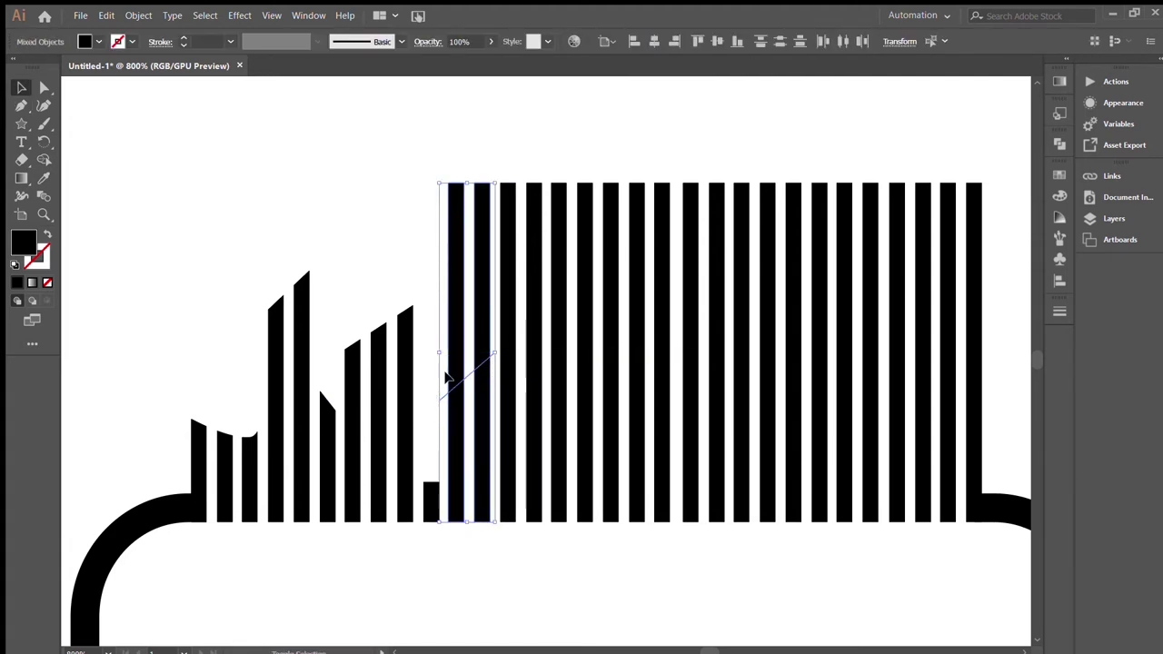
key("shift+m")
left_click(468, 272, "alt")
key("v")
left_click(431, 376)
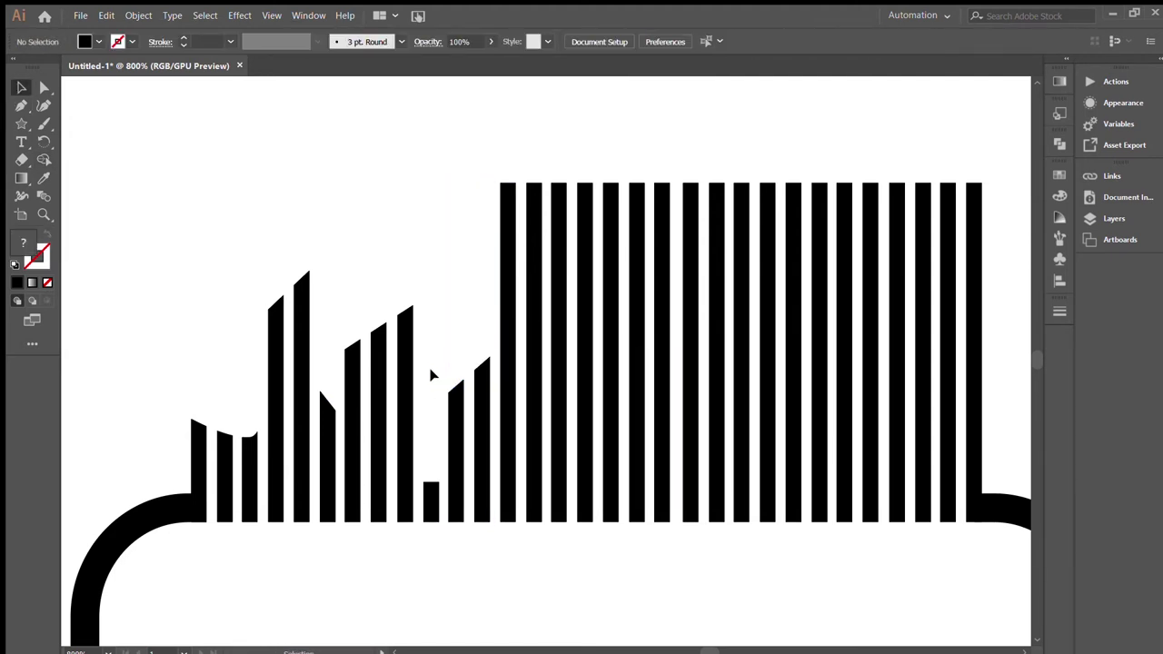
Cut the left stripe tops diagonally with a triangular shape
scroll(532, 384, "down", 5)
scroll(534, 384, "up", 5)
key("p")
left_click(179, 400)
left_click(268, 392)
left_click(269, 471)
left_click(180, 409)
key("v")
left_click_drag(186, 427, 282, 379)
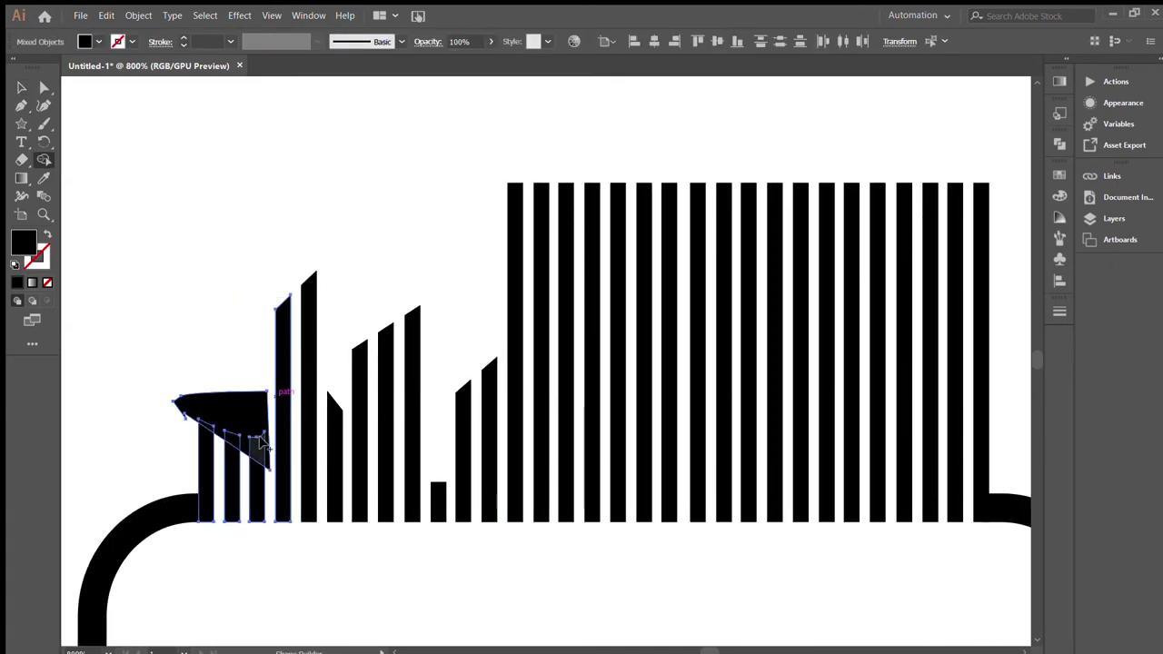
left_click_drag(261, 443, 191, 416, "alt")
key("v")
key("ctrl+shift+a")
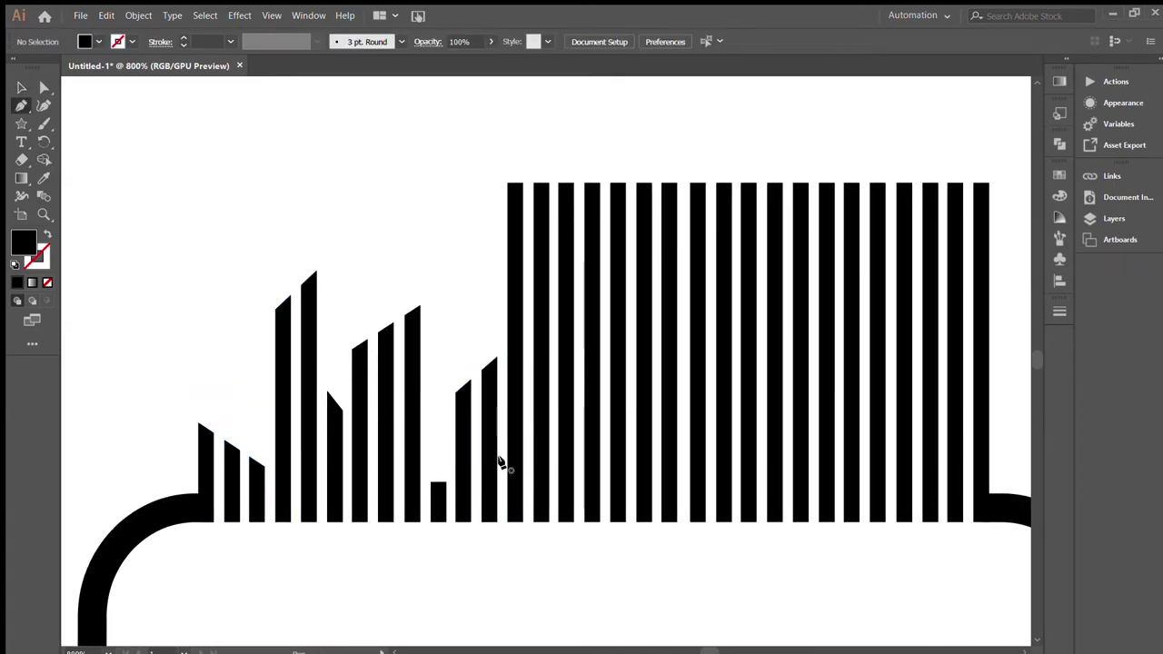
Trim the tall stripe's top above the cutting path, leaving the right stripes full height
left_click(511, 451)
key("v")
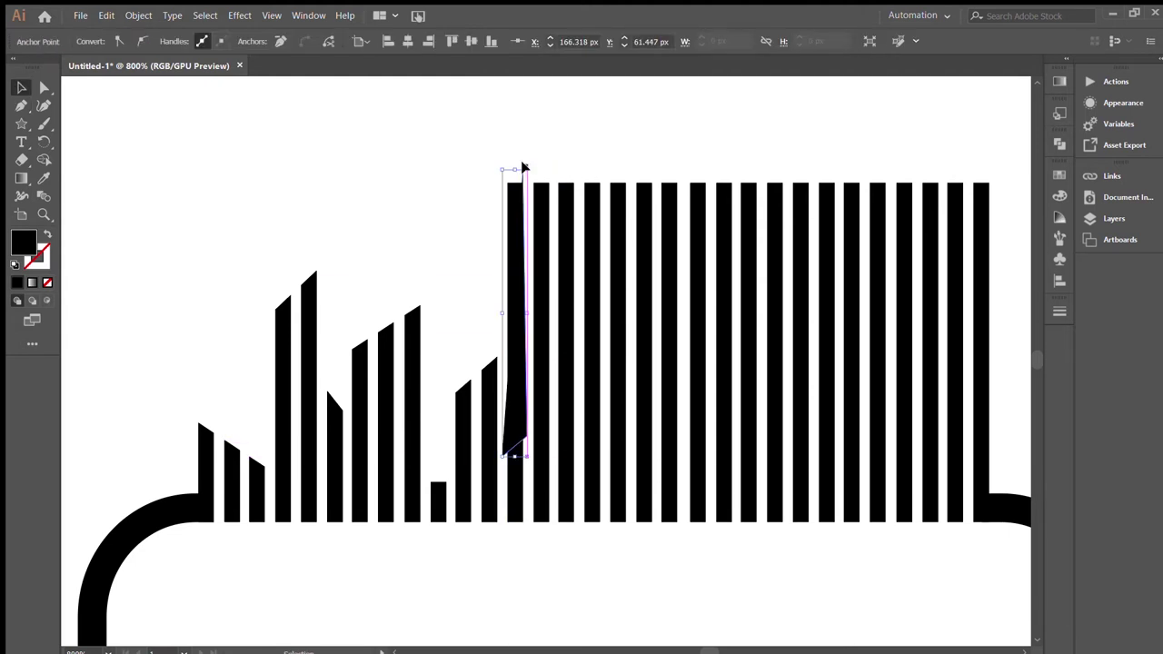
left_click(504, 404, "shift")
key("shift+m")
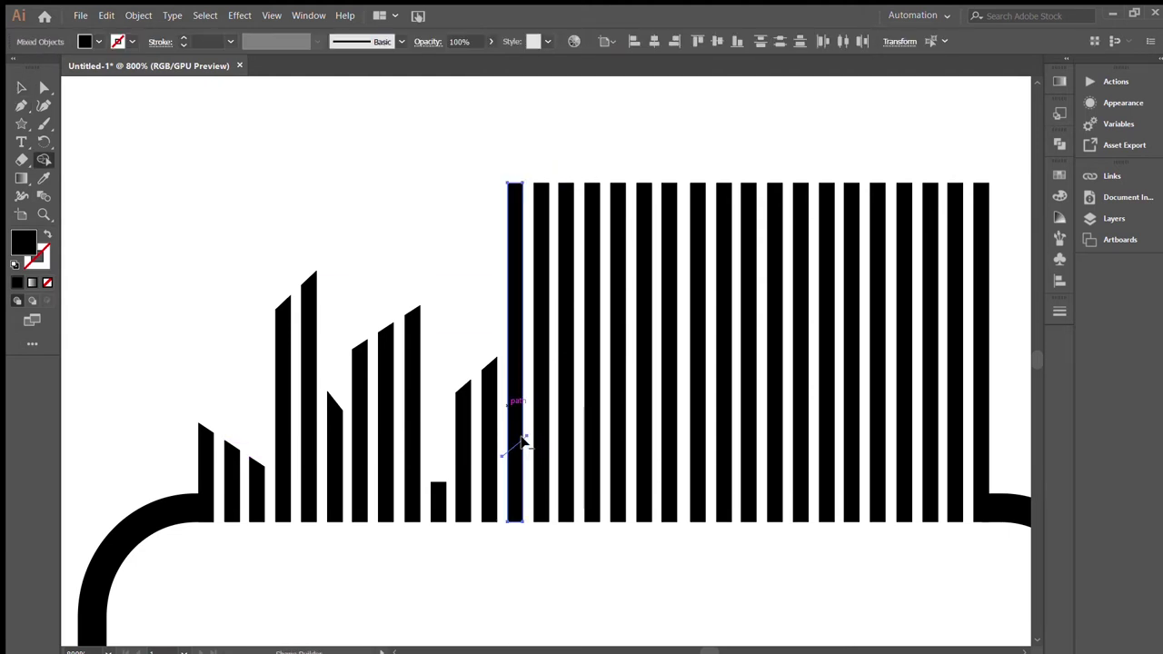
left_click(519, 418, "alt")
key("v")
key("ctrl+shift+a")
left_click_drag(521, 407, 445, 470)
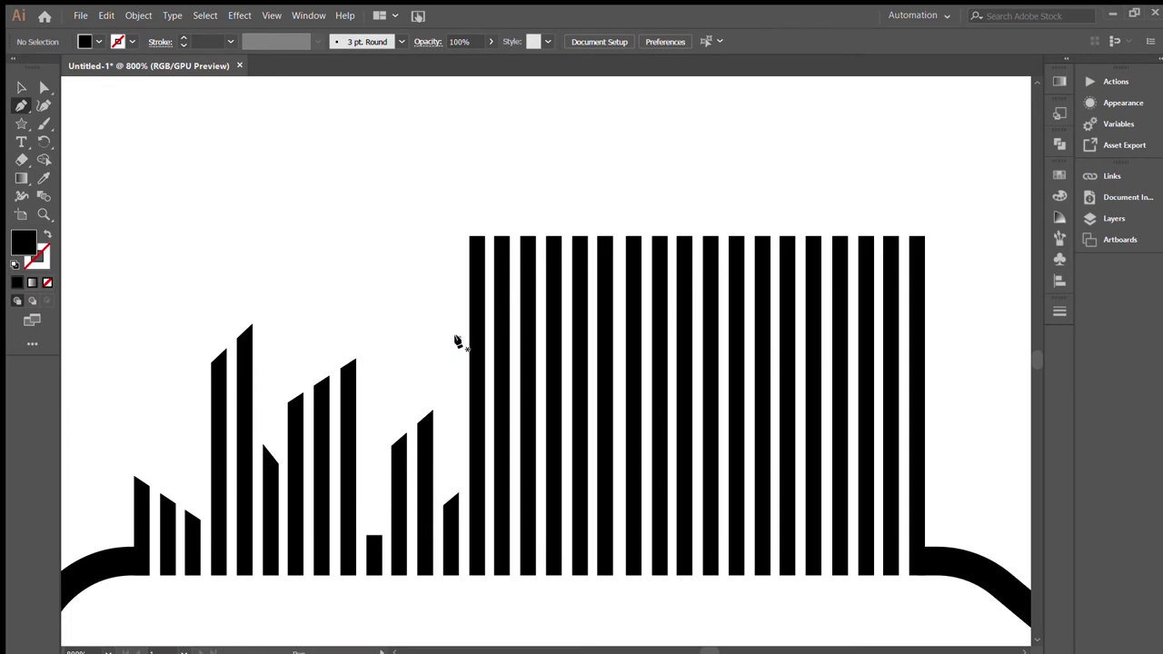
Start a zigzag cutting path stepping across the first right-hand stripes
left_click(459, 338)
left_click(490, 372)
left_click(515, 361)
left_click(517, 456)
left_click(541, 482)
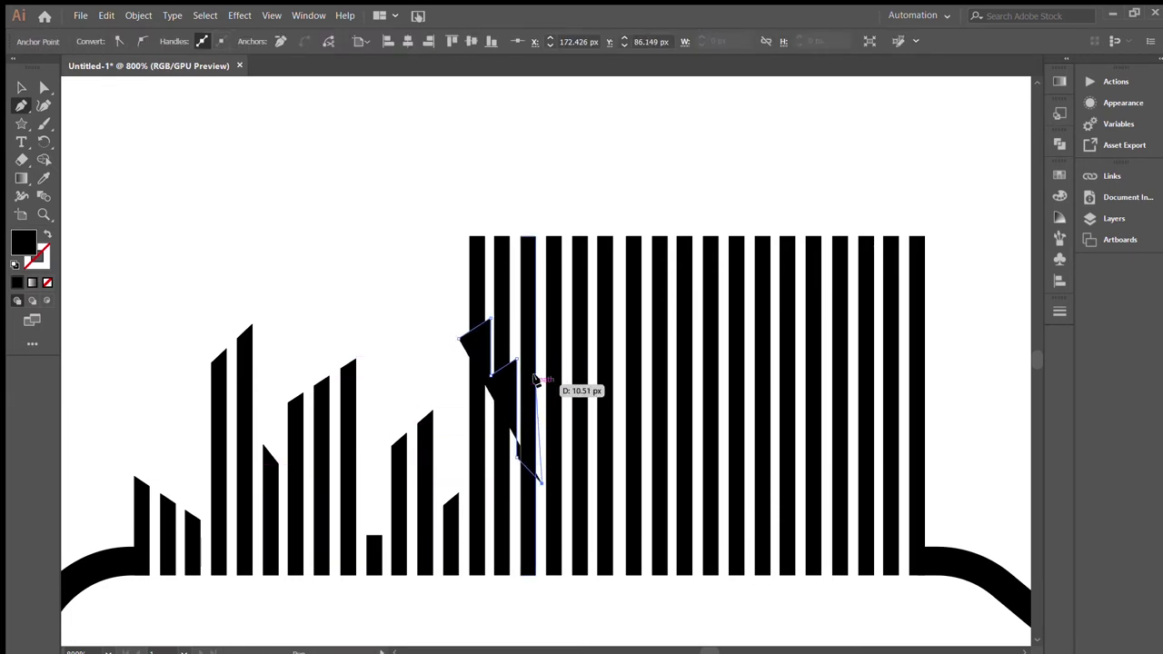
left_click(541, 343)
left_click(567, 311)
left_click(593, 383)
left_click(615, 402)
left_click(619, 533)
left_click(646, 527)
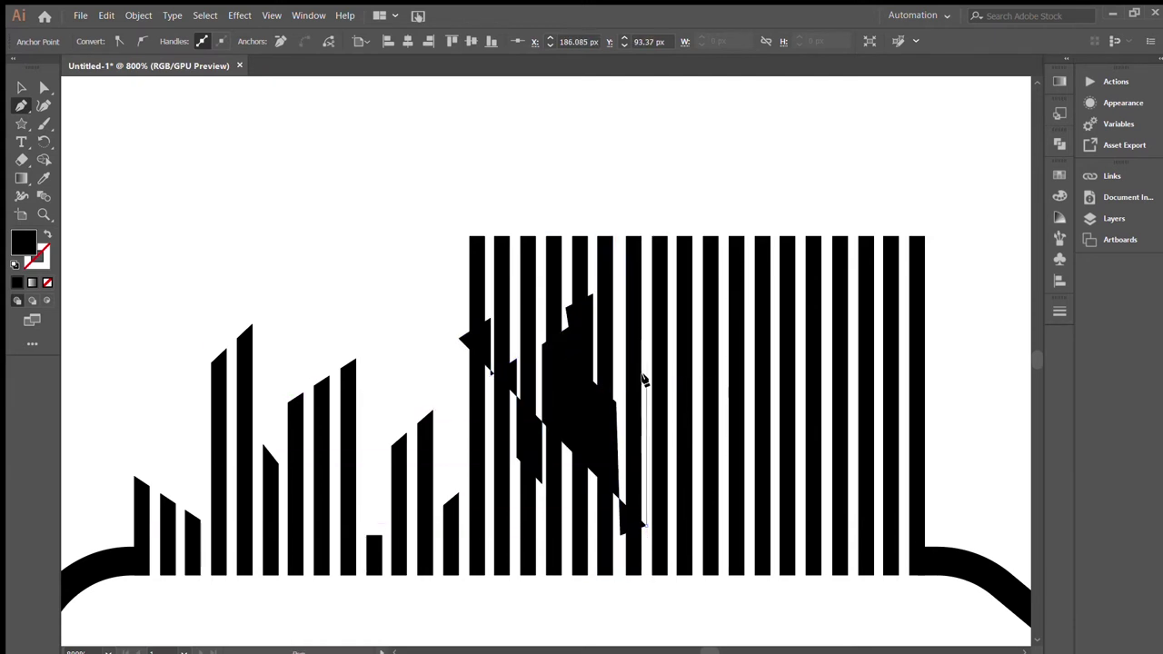
left_click(647, 379)
left_click(671, 359)
left_click(671, 506)
Extend the zigzag path to the last stripes and close it along the top edge
left_click(696, 525)
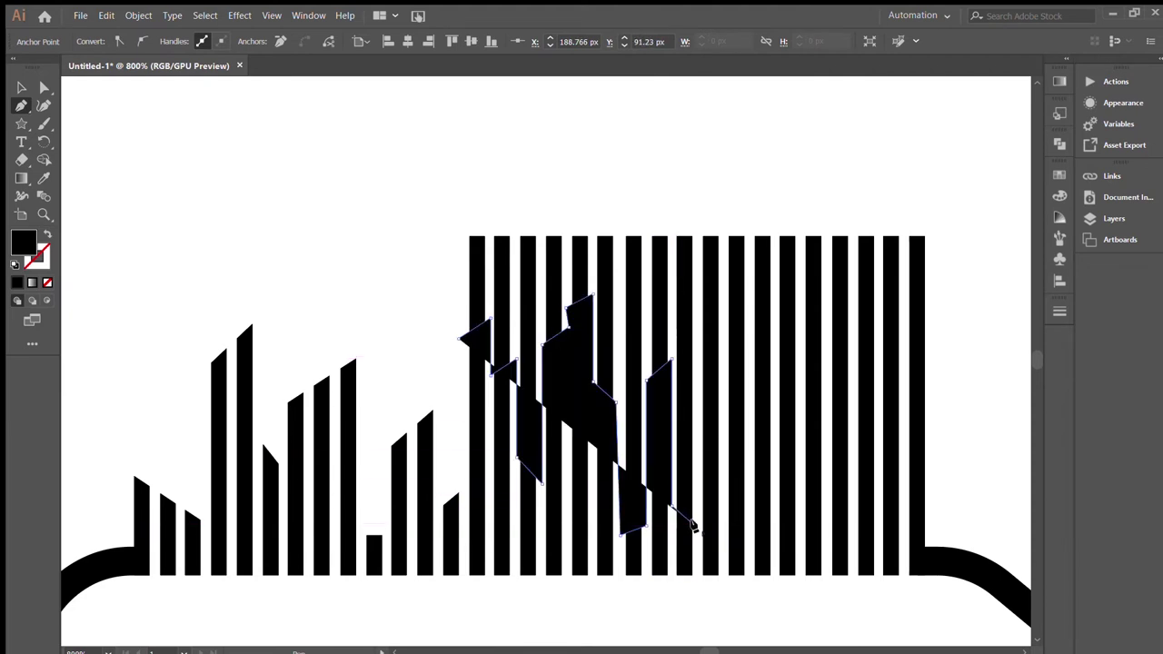
left_click(696, 431)
left_click(748, 380)
left_click(748, 416)
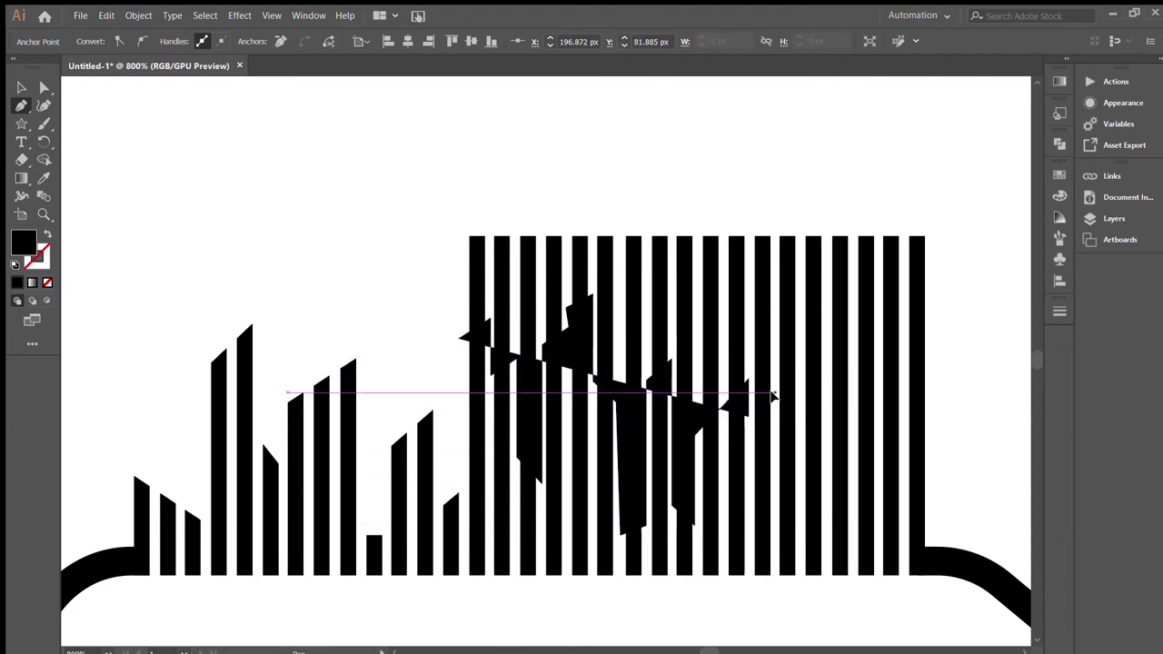
left_click(774, 398)
left_click(777, 329)
left_click(799, 316)
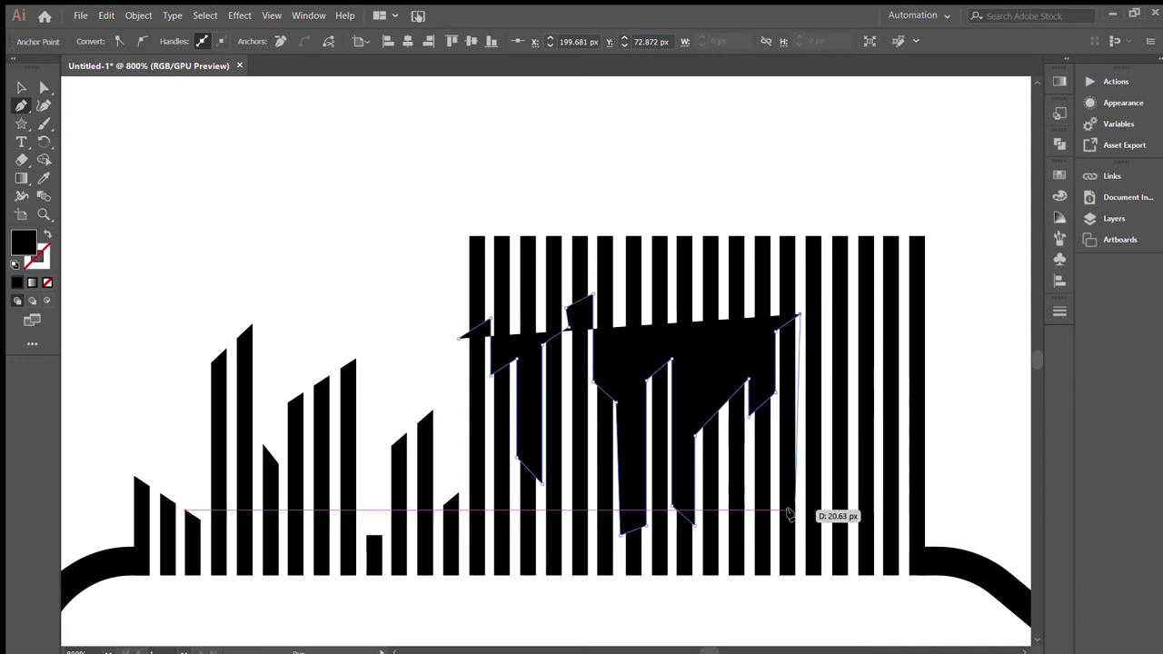
left_click(823, 510)
left_click(824, 448)
left_click(852, 474)
left_click(854, 389)
left_click(877, 366)
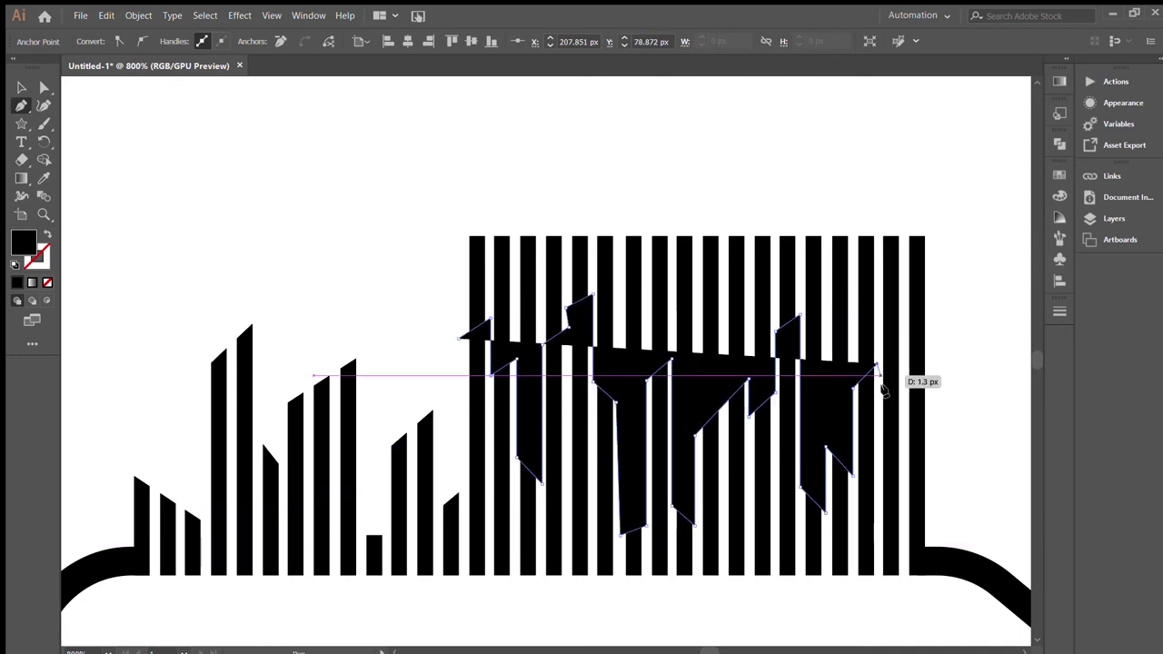
left_click(877, 524)
left_click(901, 525)
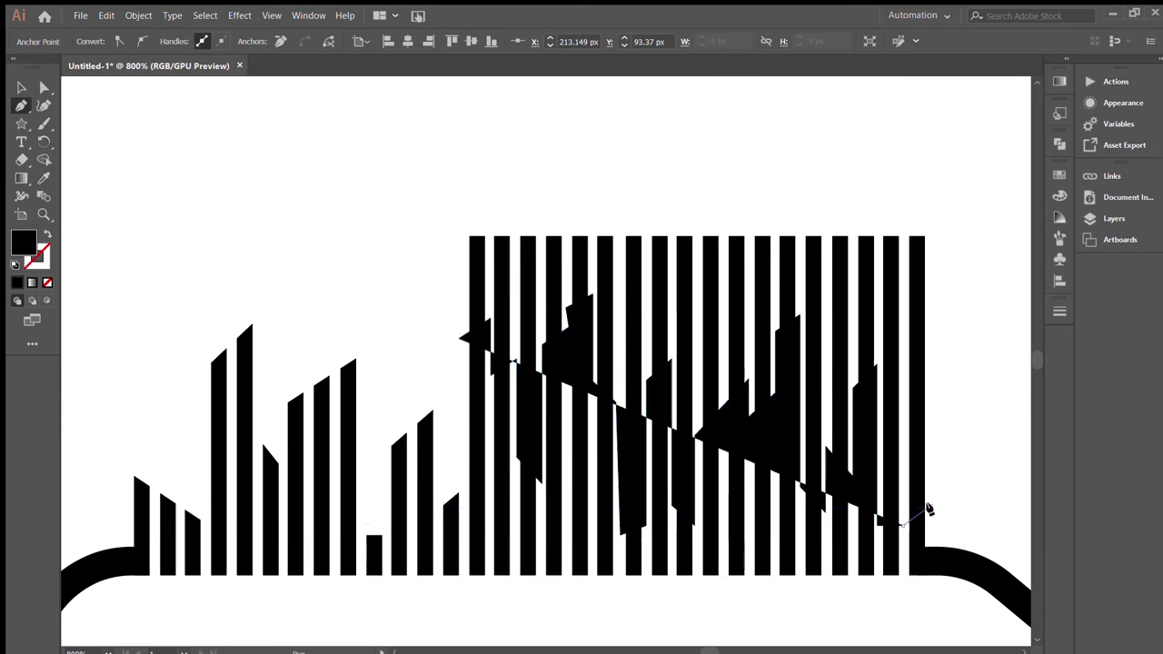
left_click(1030, 208)
left_click_drag(424, 179, 423, 194)
left_click(460, 338)
Erase the stripe regions above the zigzag edge with Shape Builder
key("v")
left_click_drag(973, 334, 972, 338)
key("shift+m")
left_click_drag(918, 382, 454, 282)
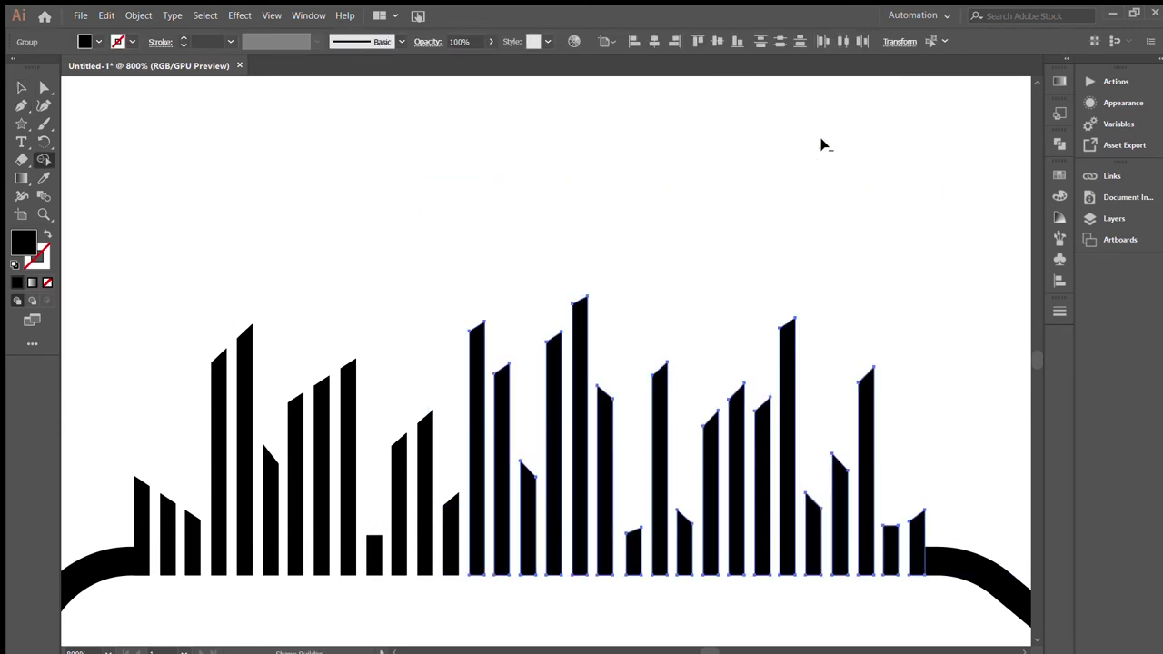
key("v")
left_click(791, 191)
scroll(200, 531, "left", 2)
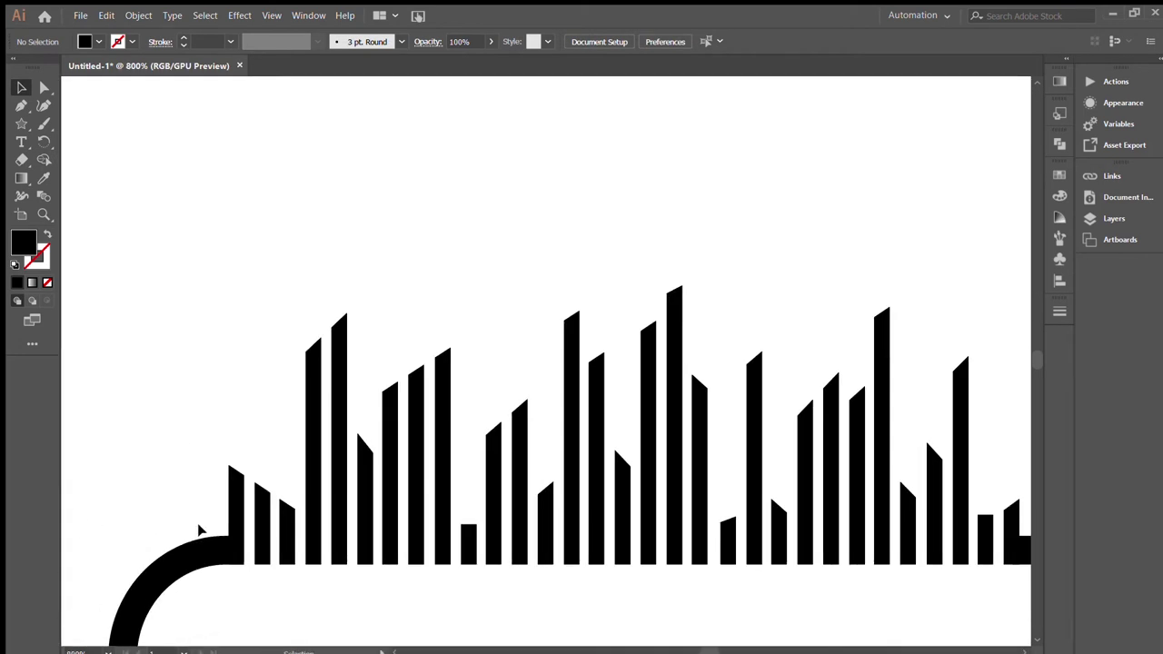
Group the three leftmost bars and reflect them to step up toward the taller bars
left_click_drag(304, 490, 218, 545)
key("ctrl+g")
key("o")
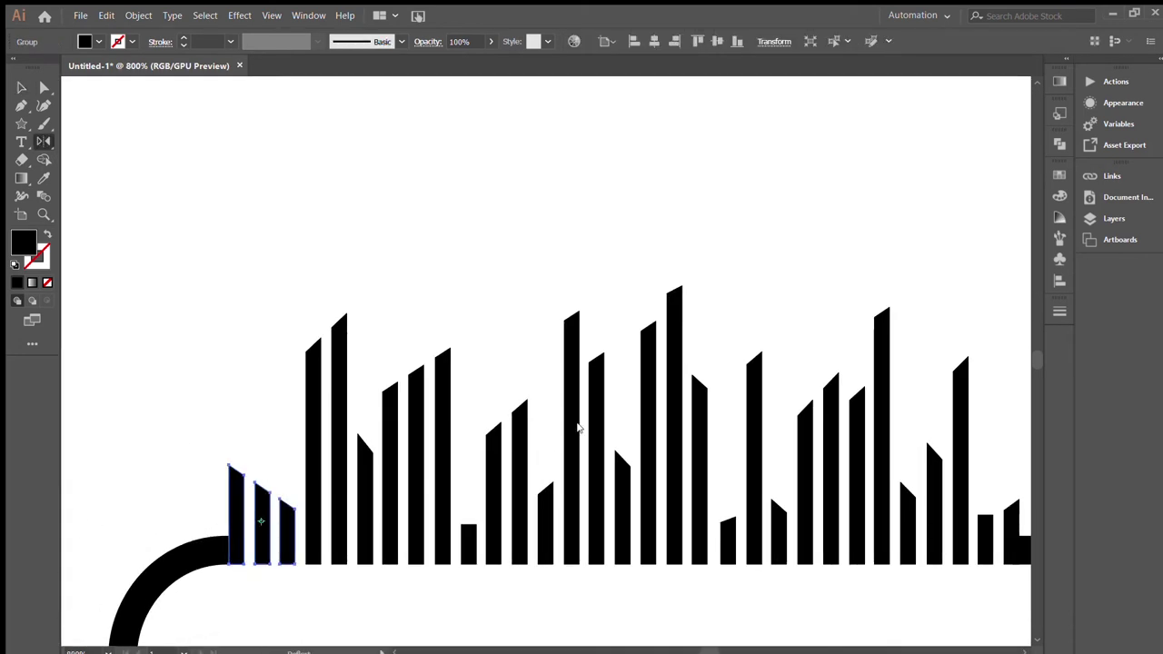
key("v")
left_click(273, 506)
left_click(540, 408)
key("ctrl+minus")
key("ctrl+minus")
key("ctrl+minus")
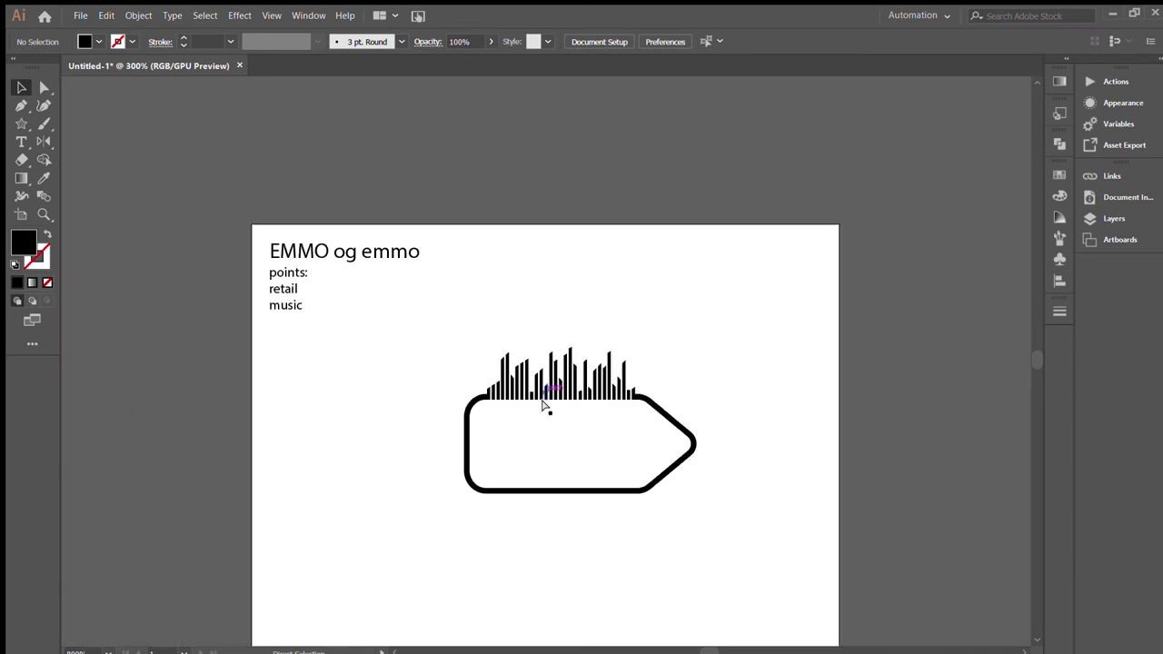
key("ctrl+plus")
key("ctrl+plus")
key("ctrl+plus")
key("ctrl+plus")
key("ctrl+plus")
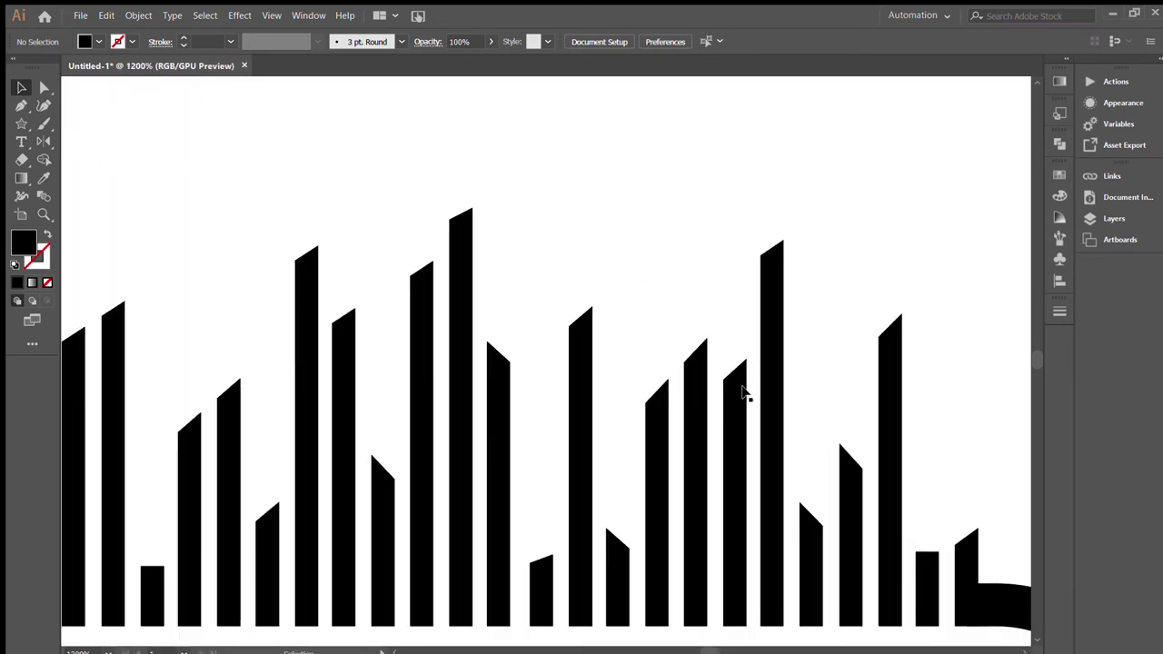
key("ctrl+minus")
key("ctrl+minus")
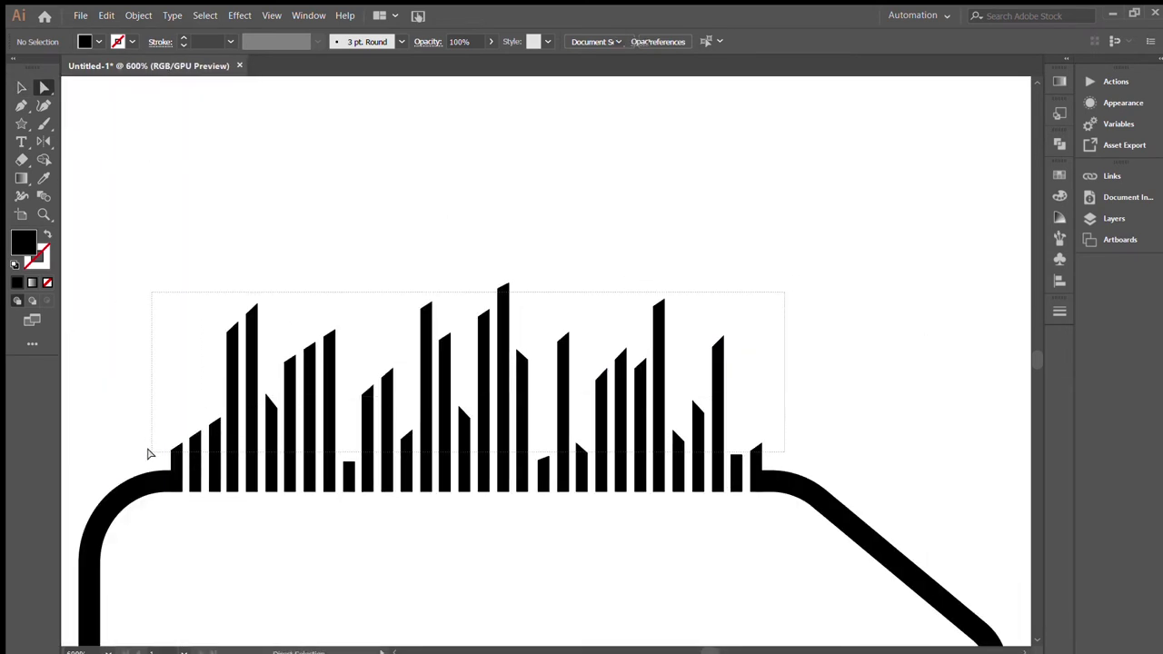
Round the short left bar's corners into a pill shape
left_click_drag(150, 455, 152, 456)
left_click(324, 511)
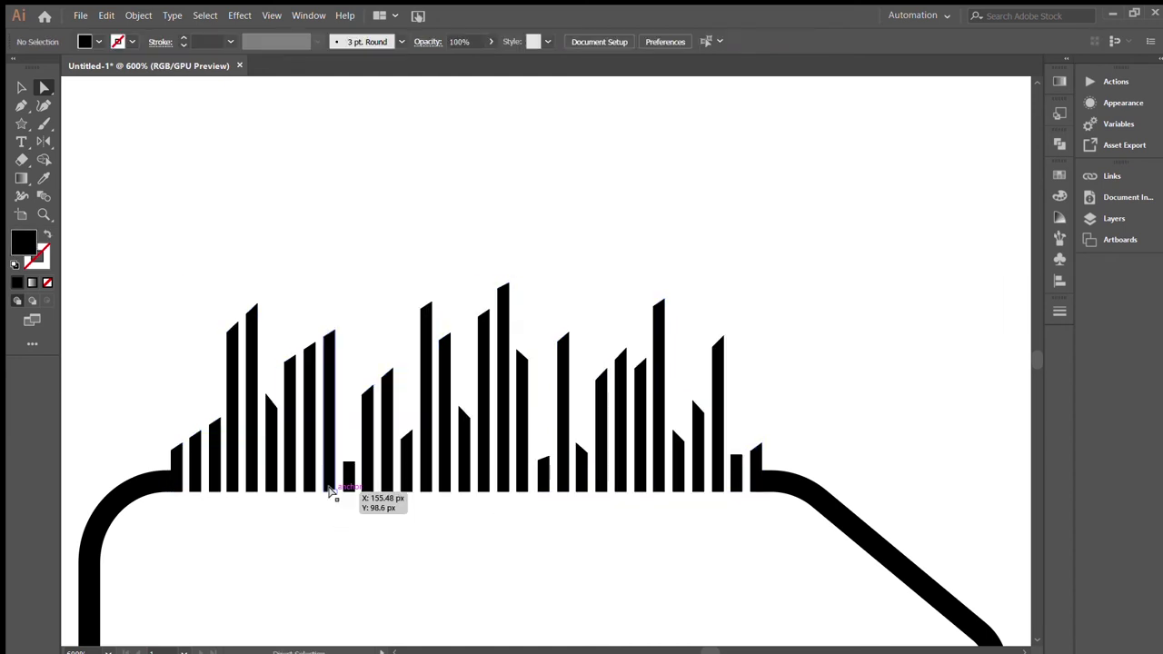
left_click(348, 468)
left_click_drag(348, 472, 348, 474)
left_click(386, 405)
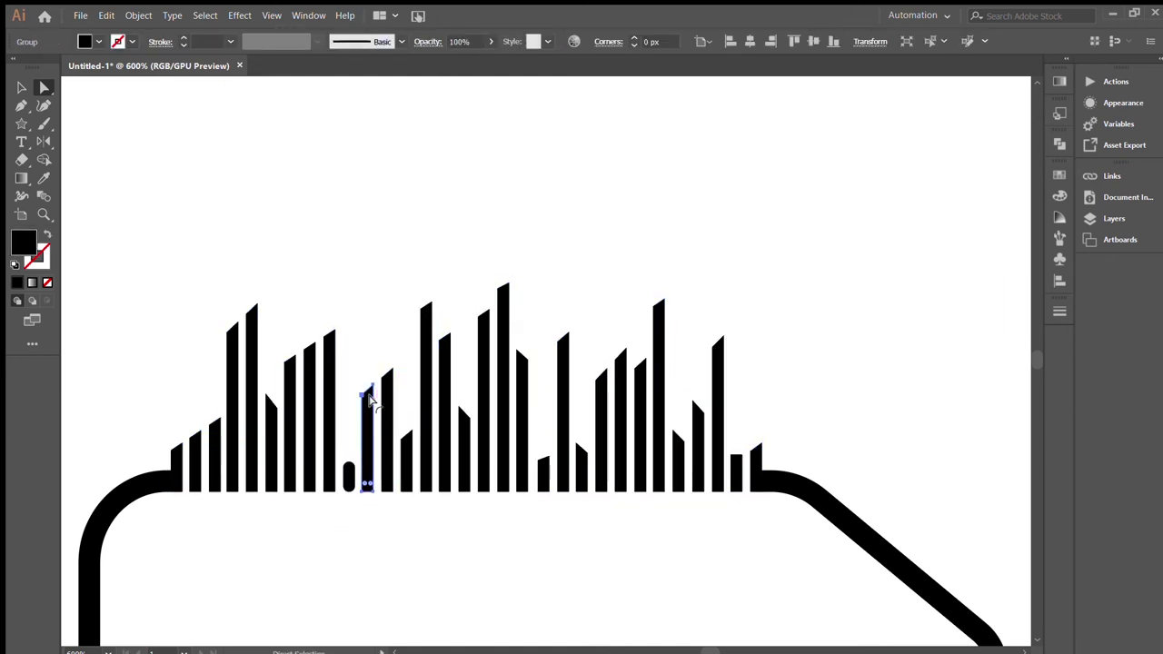
left_click(432, 519)
mouse_move(377, 470)
left_mouse_down()
mouse_move(380, 482)
mouse_move(214, 488)
left_mouse_up()
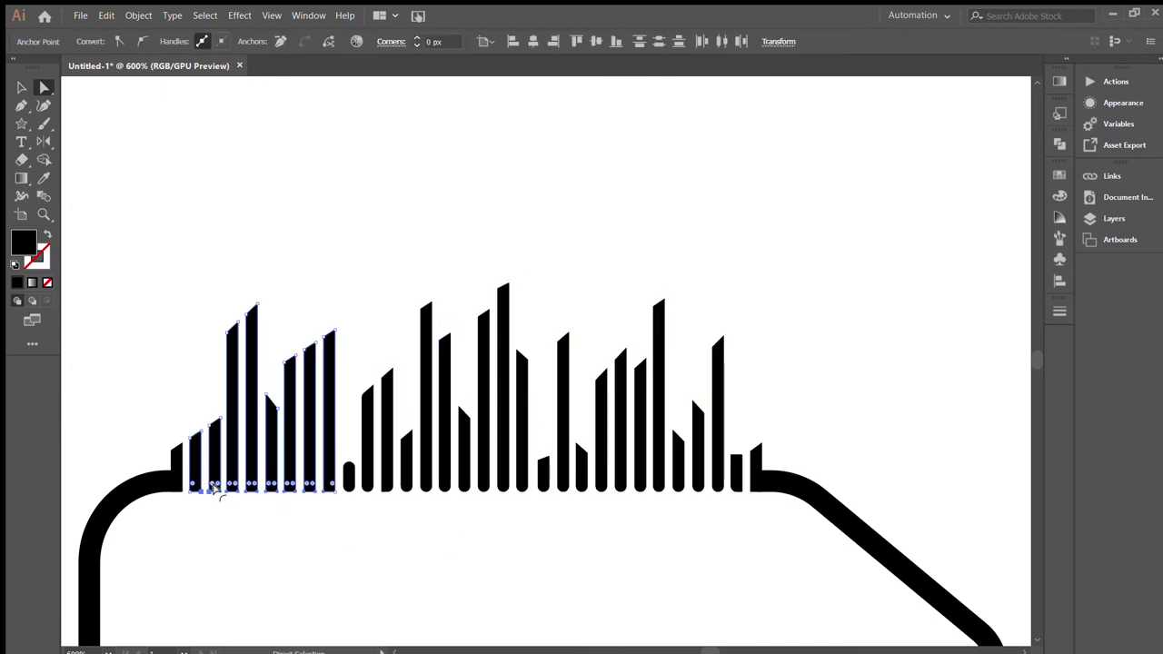
left_click(185, 489)
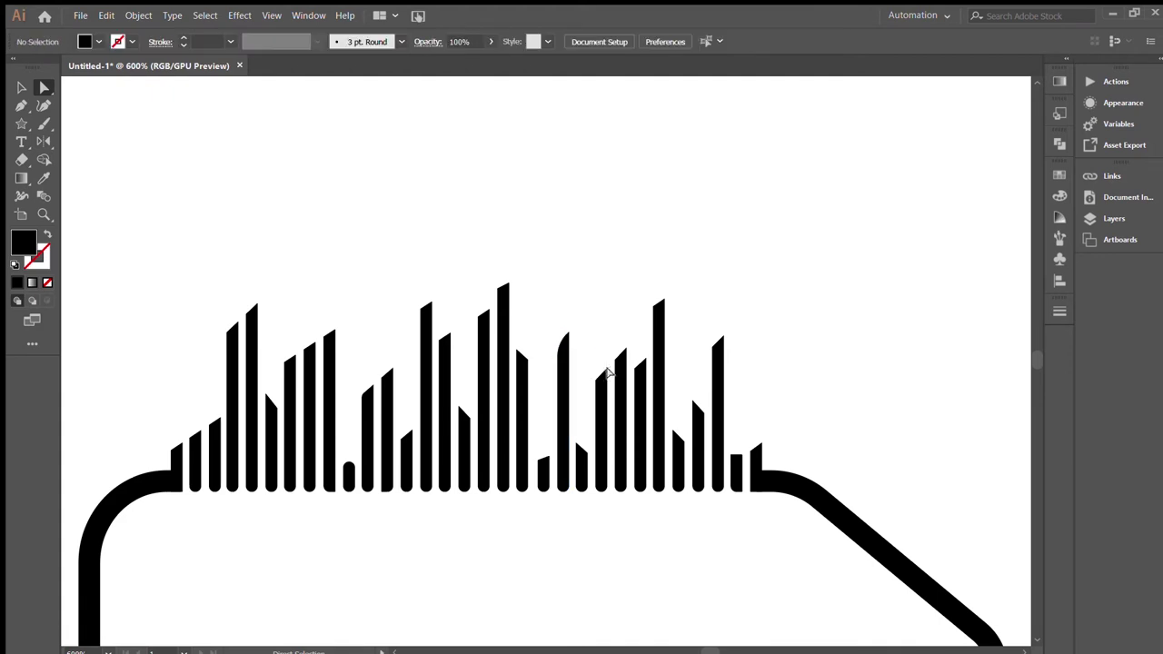
Select the top anchors of several centre-right bars for rounding
left_click_drag(585, 399, 597, 402)
left_click(623, 332)
left_click_drag(610, 363, 636, 384)
mouse_move(669, 314)
left_mouse_down()
mouse_move(711, 370)
mouse_move(755, 358)
mouse_move(677, 443)
left_mouse_up()
left_click(703, 337)
left_click(686, 436)
left_click(745, 467)
left_click(760, 458)
left_click(491, 398)
Round the tops of the central and tallest bars, then select the bars further left
left_click_drag(470, 393, 471, 392)
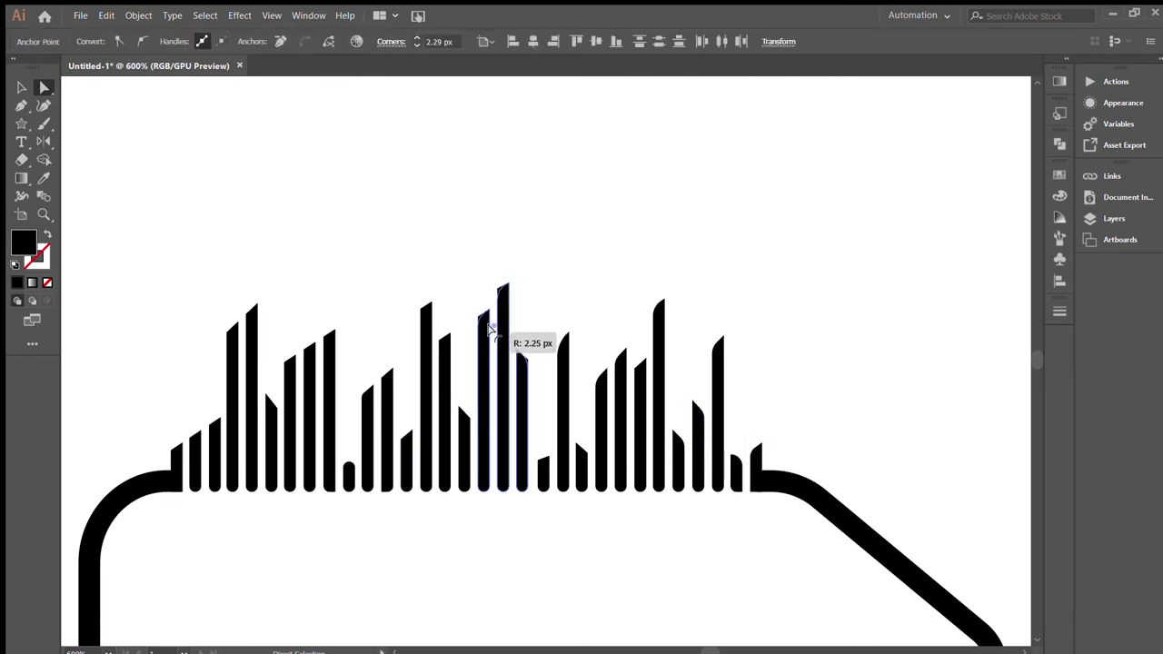
left_click_drag(489, 329, 491, 331)
left_click(459, 352)
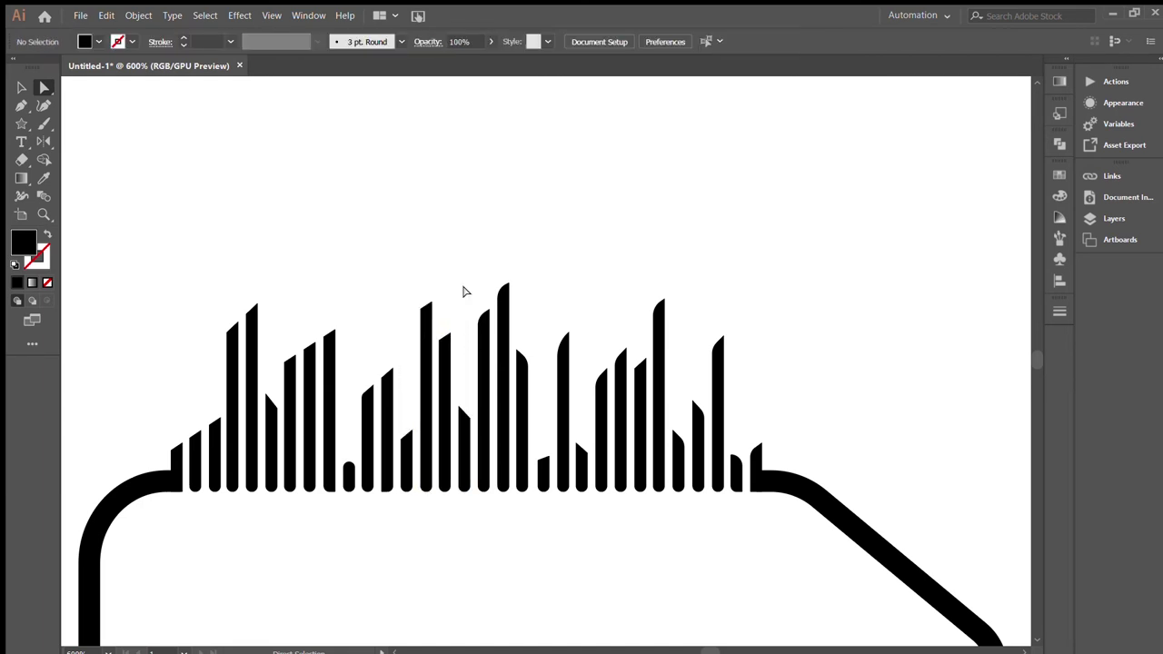
left_click_drag(431, 320, 457, 282)
left_click_drag(475, 403, 457, 427)
left_click(374, 442)
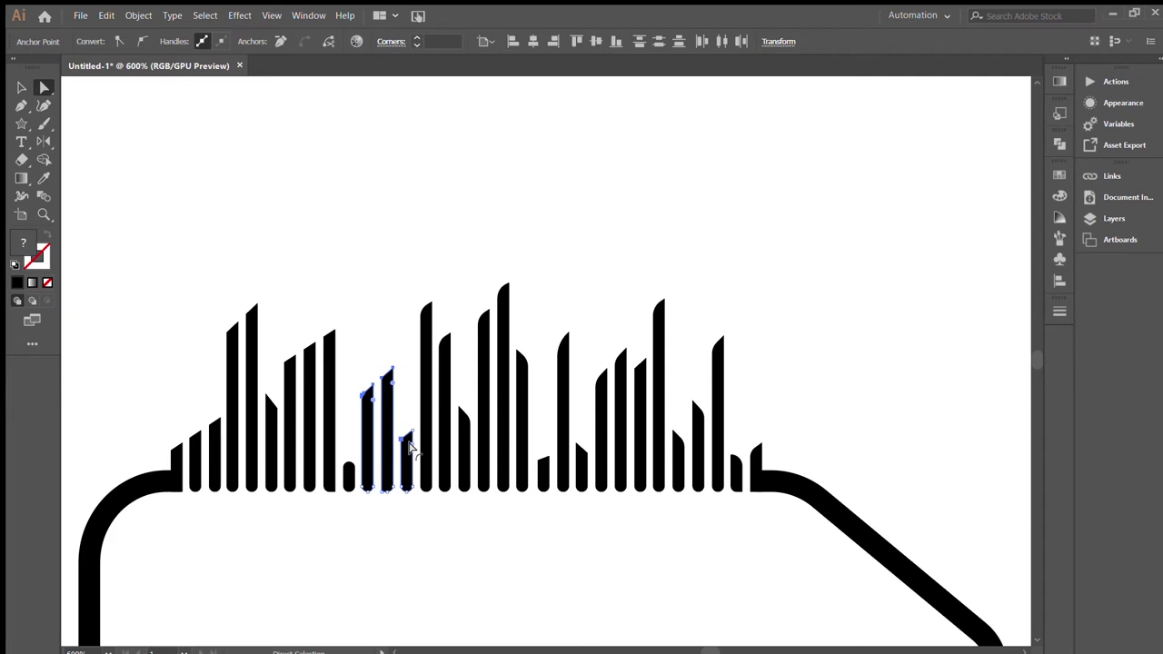
left_click(382, 330)
mouse_move(270, 413)
left_mouse_down()
mouse_move(148, 461)
mouse_move(173, 468)
left_mouse_up()
left_click(251, 333)
left_click(586, 523)
Add the word EMMO as a text object inside the tag
key("ctrl+minus")
key("ctrl+minus")
key("ctrl+minus")
key("ctrl+plus")
key("ctrl+plus")
key("t")
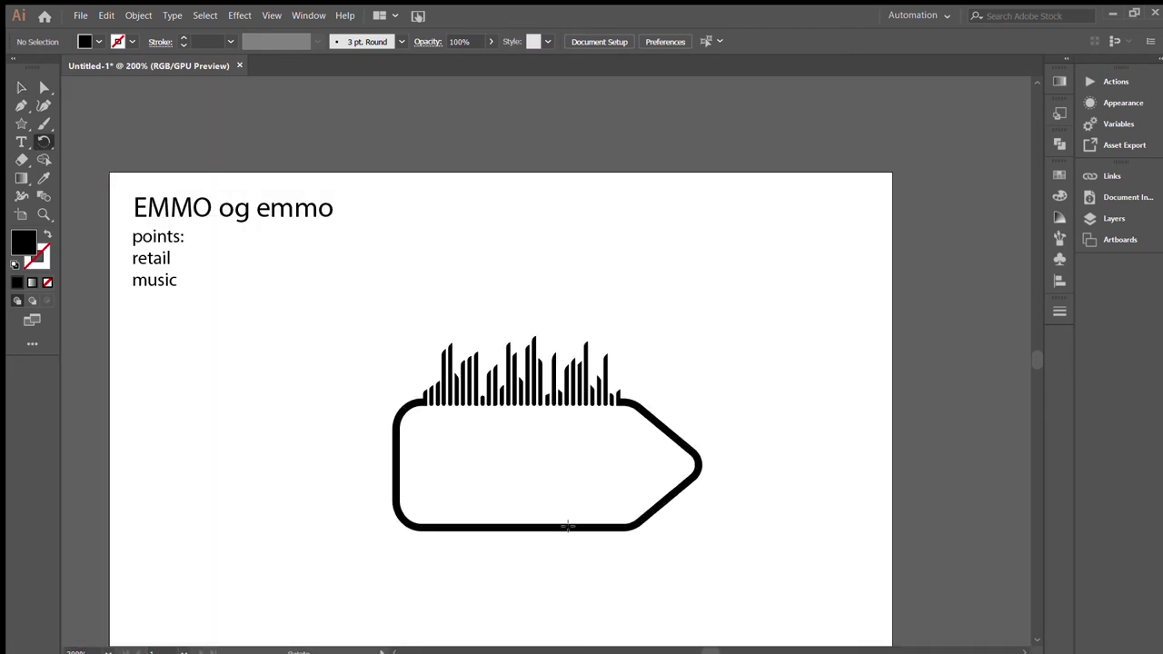
left_click(506, 470)
type("EMM")
key("Escape")
left_click(540, 40)
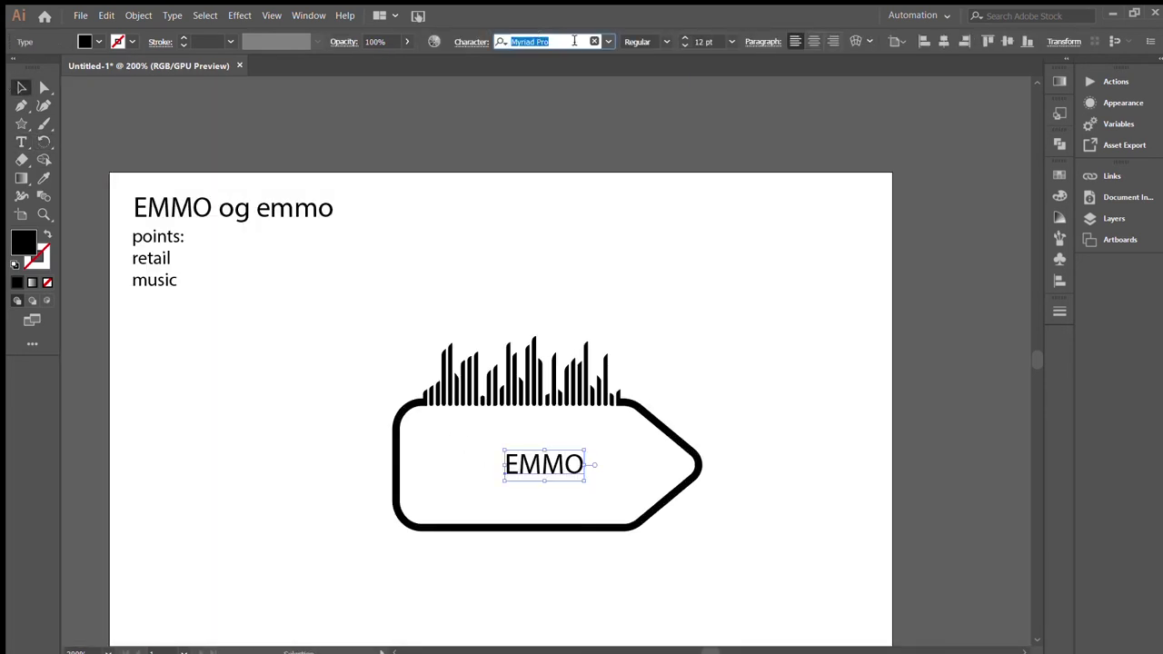
key("Up")
key("Up")
key("Up")
Set EMMO in Montserrat and scale and nudge it to fit the tag
left_click_drag(591, 482, 643, 491)
left_click(763, 342)
left_click(599, 495)
left_click(583, 45)
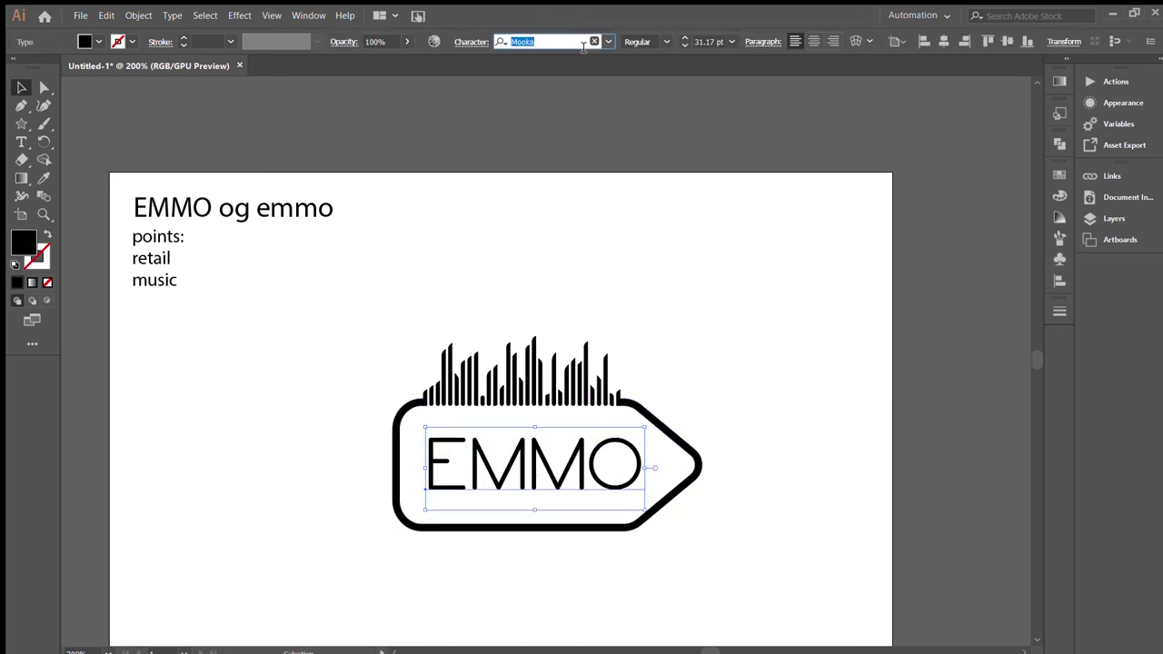
key("Up")
mouse_move(679, 432)
left_mouse_down()
mouse_move(666, 506)
mouse_move(640, 499)
left_mouse_up()
key("Left")
Move the whole logo left and draw a black rectangle over the tag
left_click_drag(733, 515, 373, 537)
left_click_drag(674, 390, 510, 389)
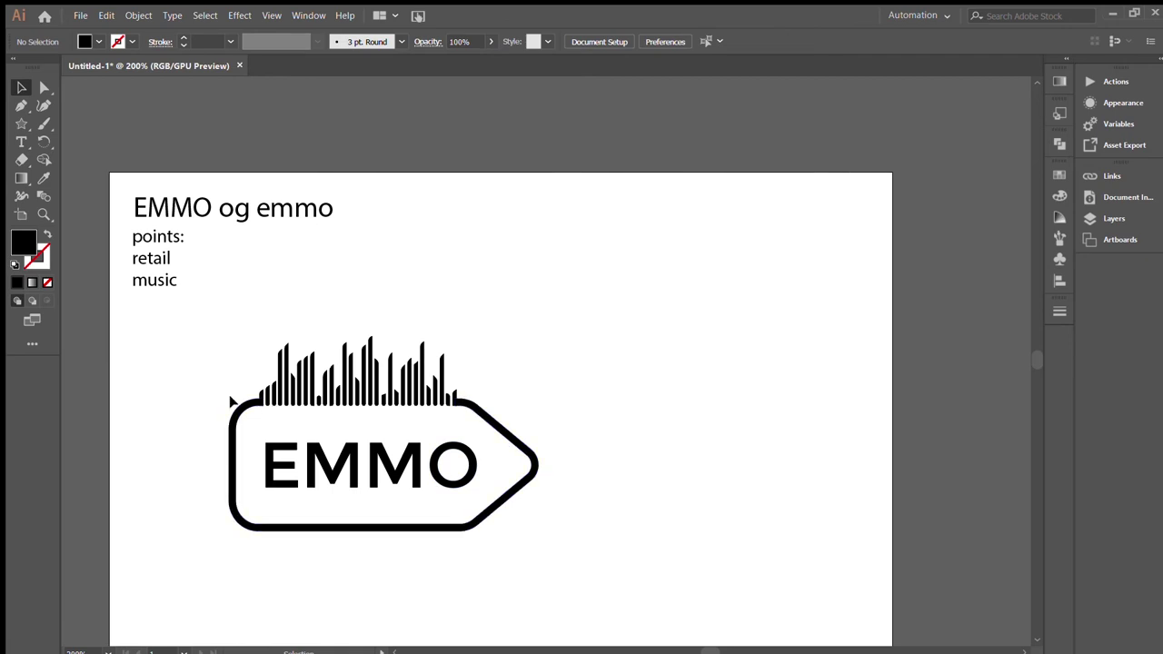
left_click_drag(227, 399, 542, 531)
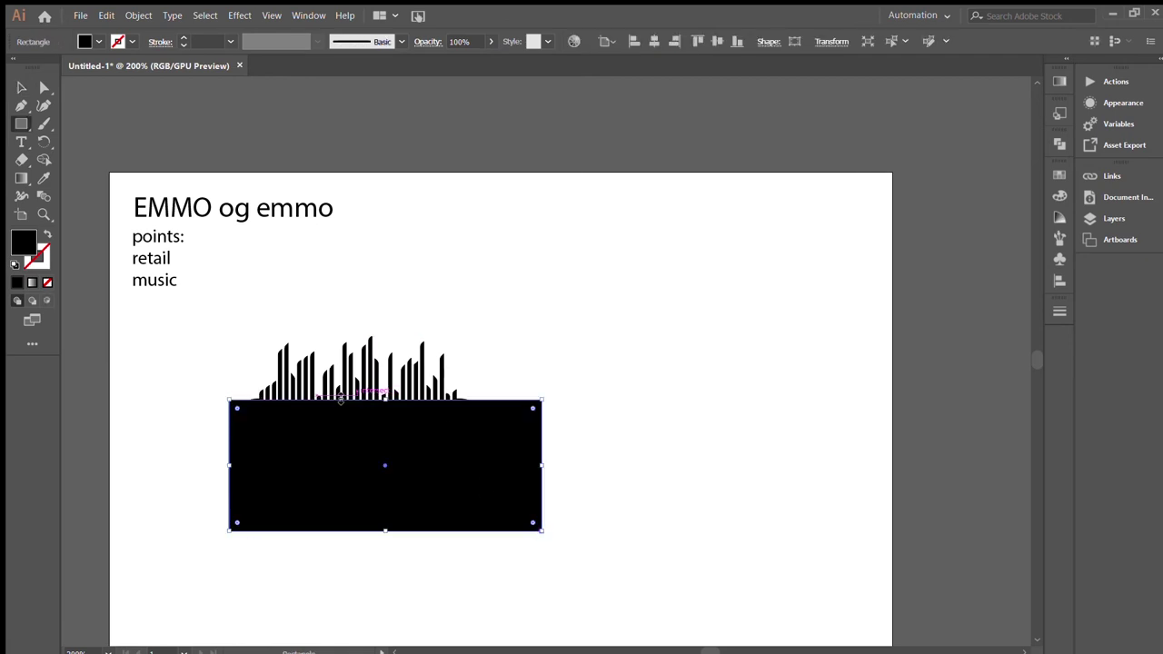
Round the black rectangle's corners, stretch it right of the tag and send it to back
left_click_drag(240, 411, 245, 416)
left_click_drag(327, 467, 441, 467)
key("ctrl+z")
left_click(369, 543)
left_click_drag(328, 491, 488, 491)
left_click_drag(701, 464, 803, 464)
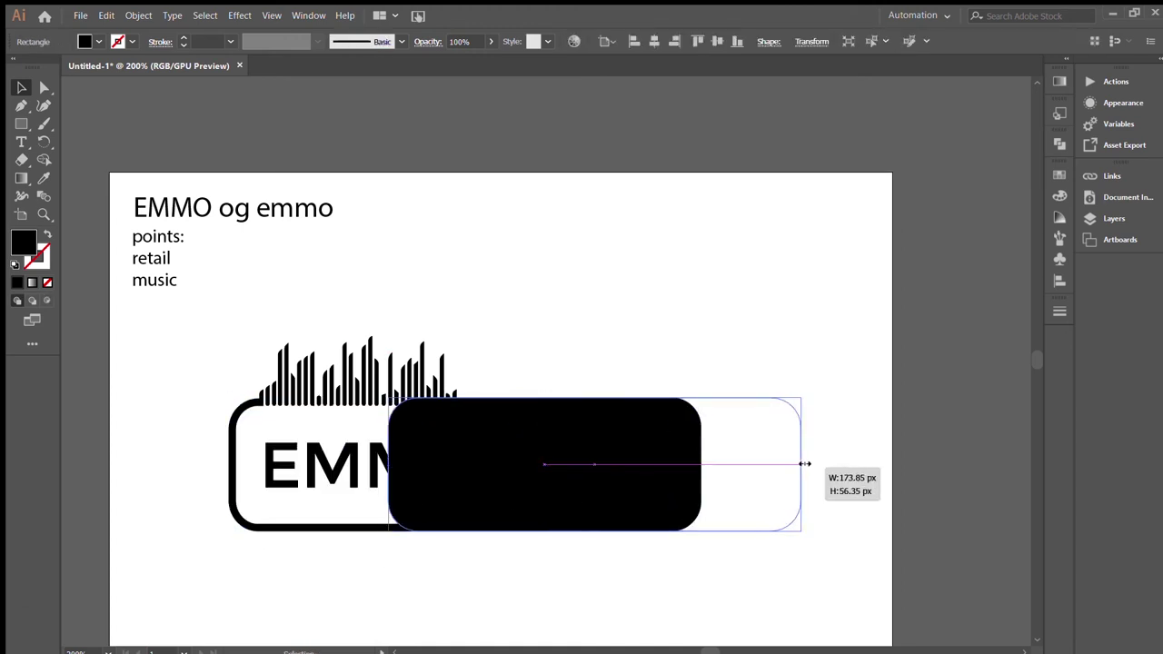
key("ctrl+shift+bracketleft")
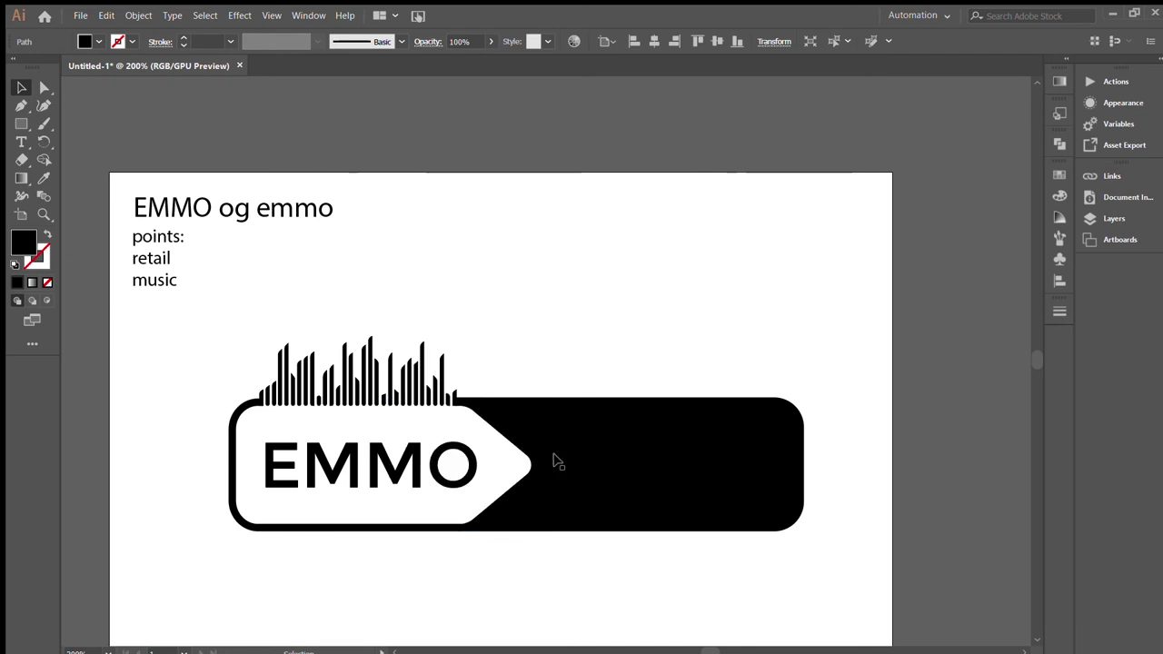
left_click_drag(553, 462, 628, 455)
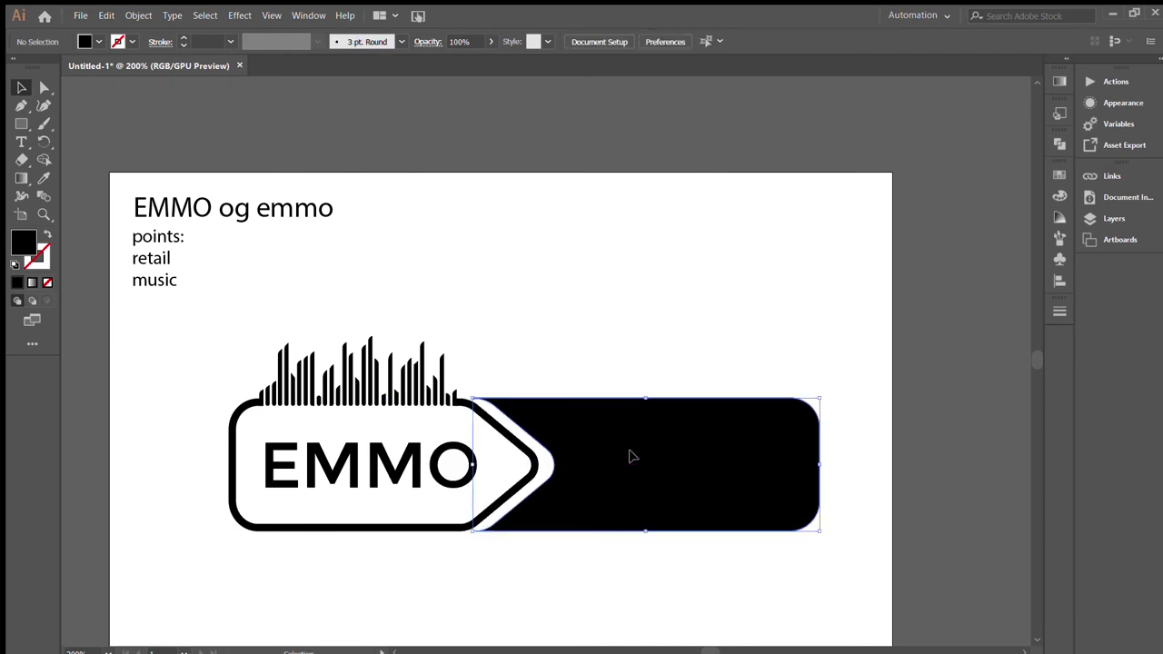
Try merging the logo and black bar with Shape Builder, then undo it
left_click(518, 472)
left_click_drag(540, 338, 538, 340)
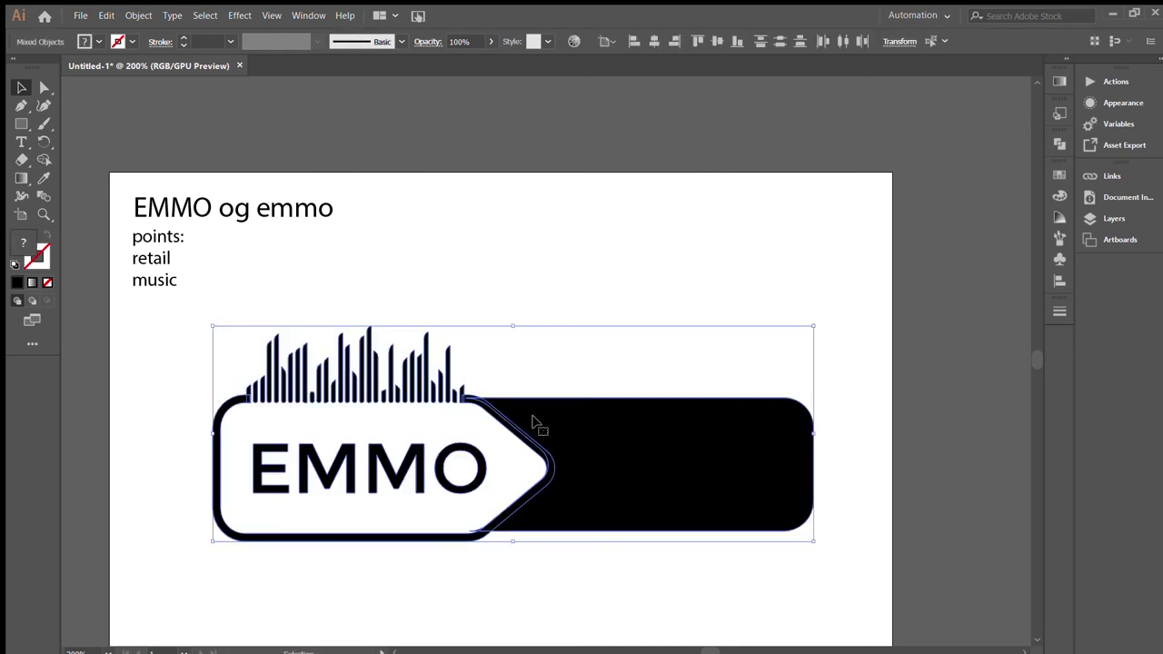
key("shift+m")
mouse_move(399, 340)
left_mouse_down()
mouse_move(150, 536)
mouse_move(436, 587)
left_mouse_up()
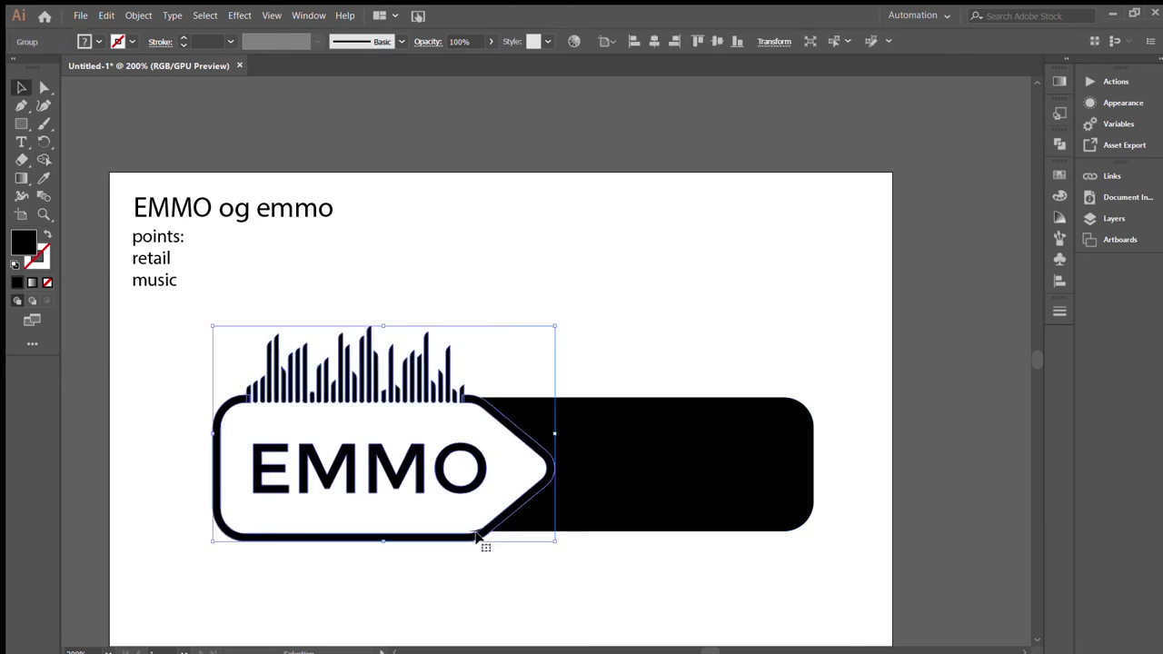
key("v")
key("ctrl+z")
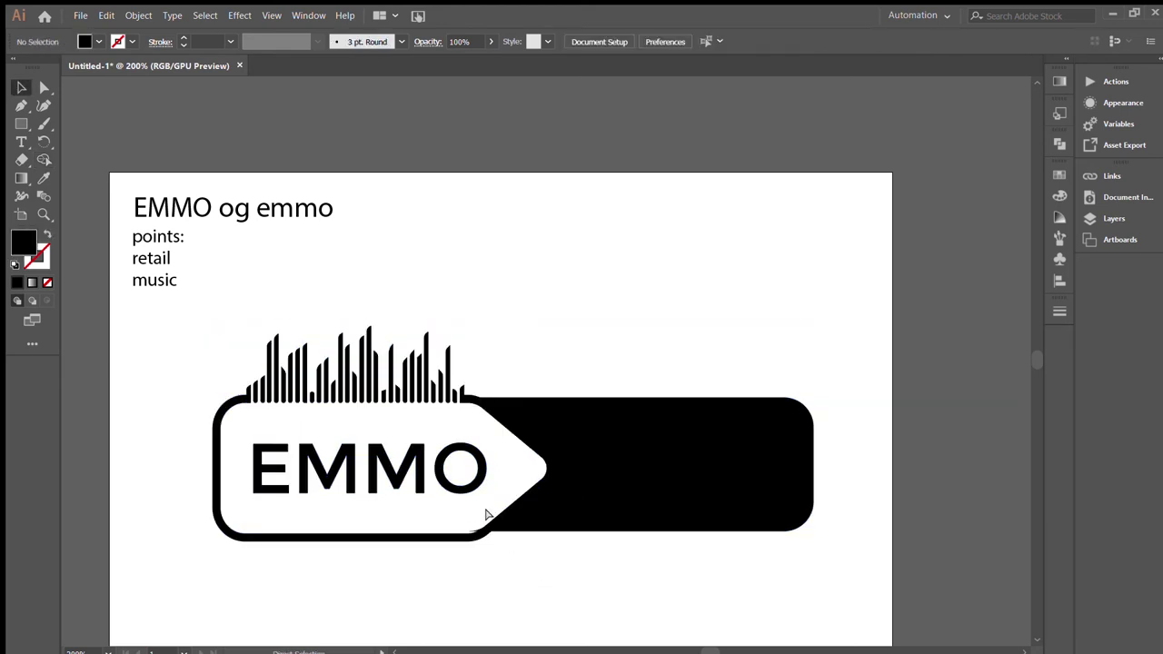
key("ctrl+z")
key("ctrl+z")
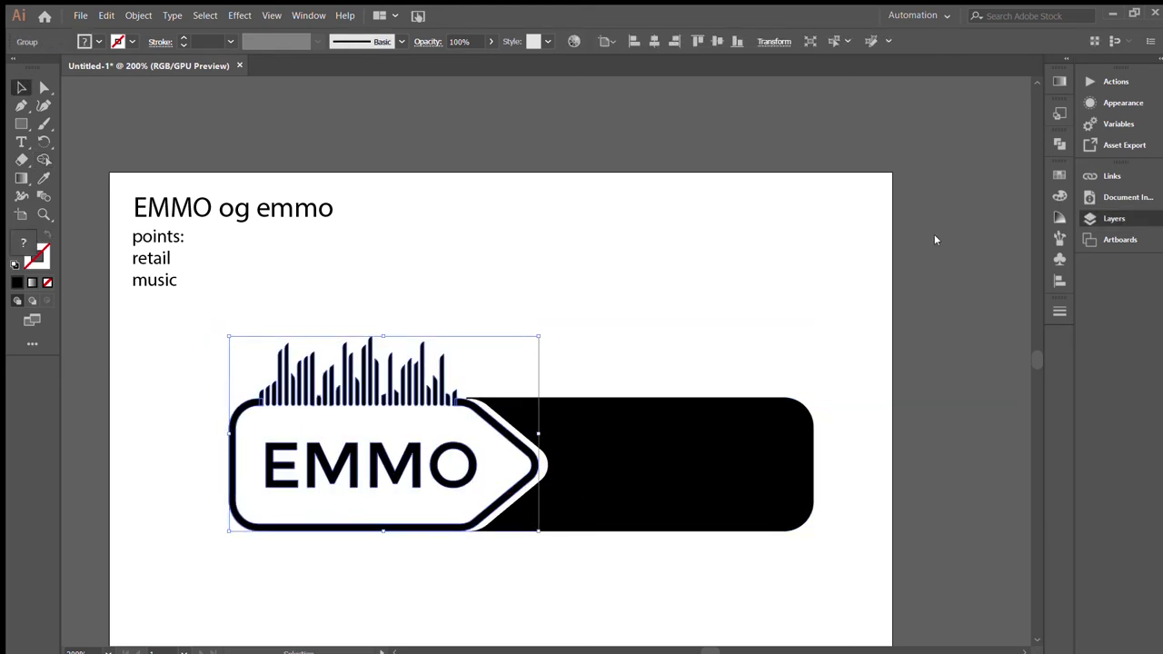
Enlarge the logo, adjust the bar, and cut the tag shape out of it with Shape Builder
left_click_drag(538, 337, 560, 321)
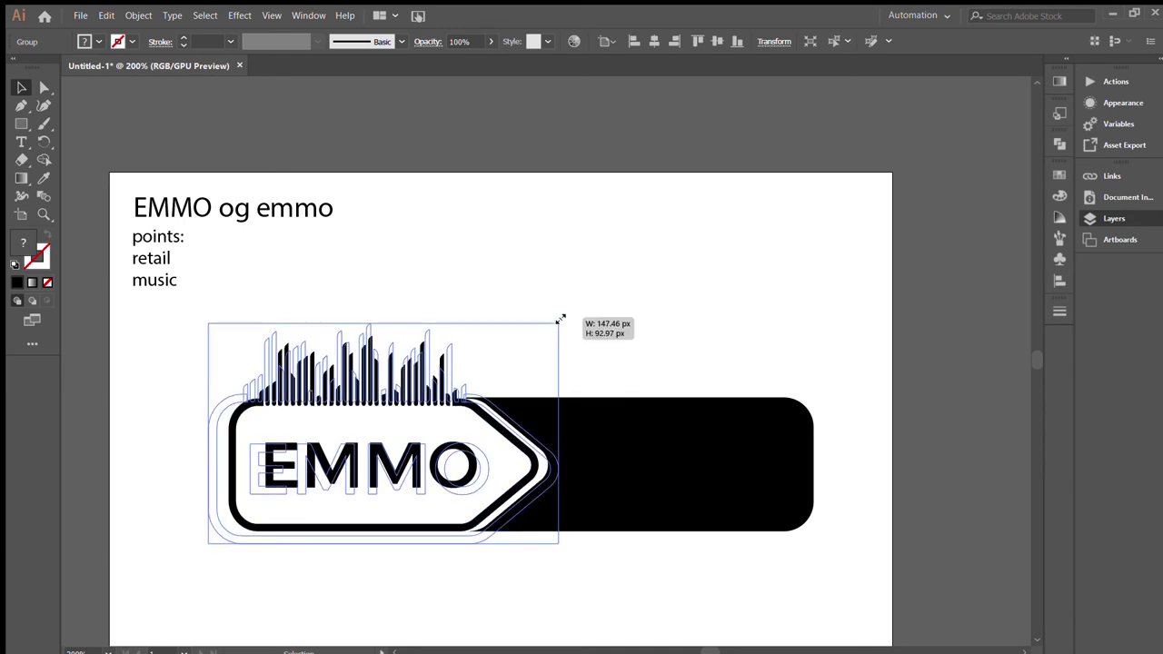
left_click(566, 460)
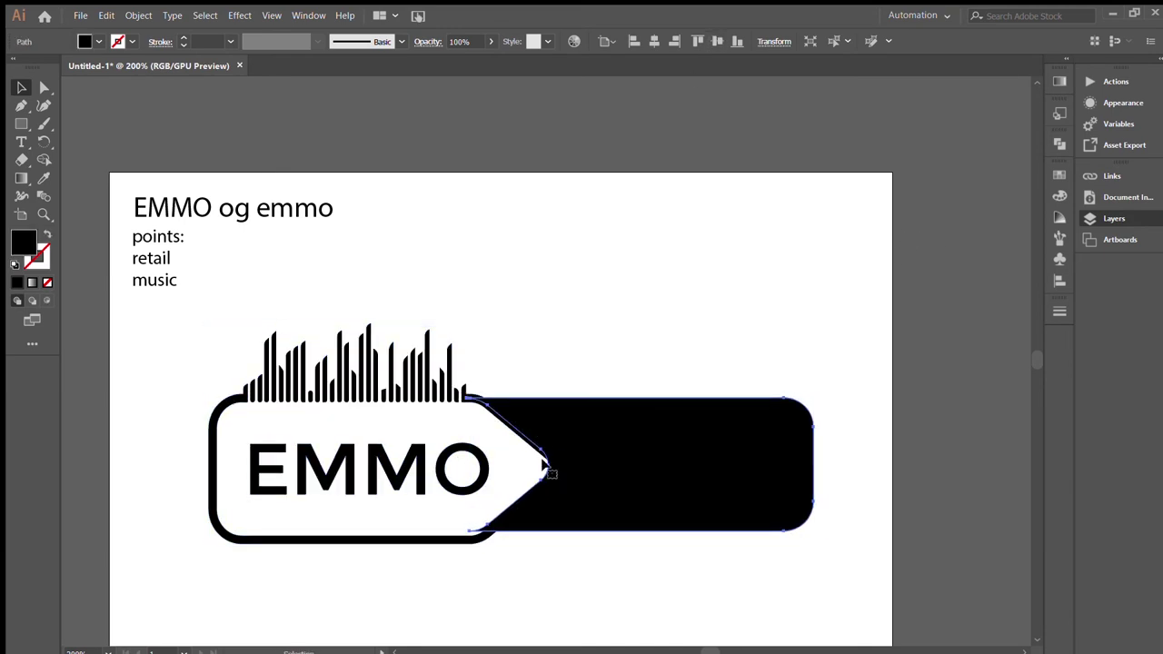
left_click_drag(468, 532, 476, 534)
key("ctrl+a")
key("shift+m")
left_click_drag(545, 467, 330, 444)
left_click_drag(328, 363, 314, 524)
Try deleting leftover pieces left of the bar, revert it, and place text above the logo
key("v")
left_click(705, 457)
left_click_drag(473, 563, 236, 345)
key("Delete")
key("ctrl+z")
key("ctrl+z")
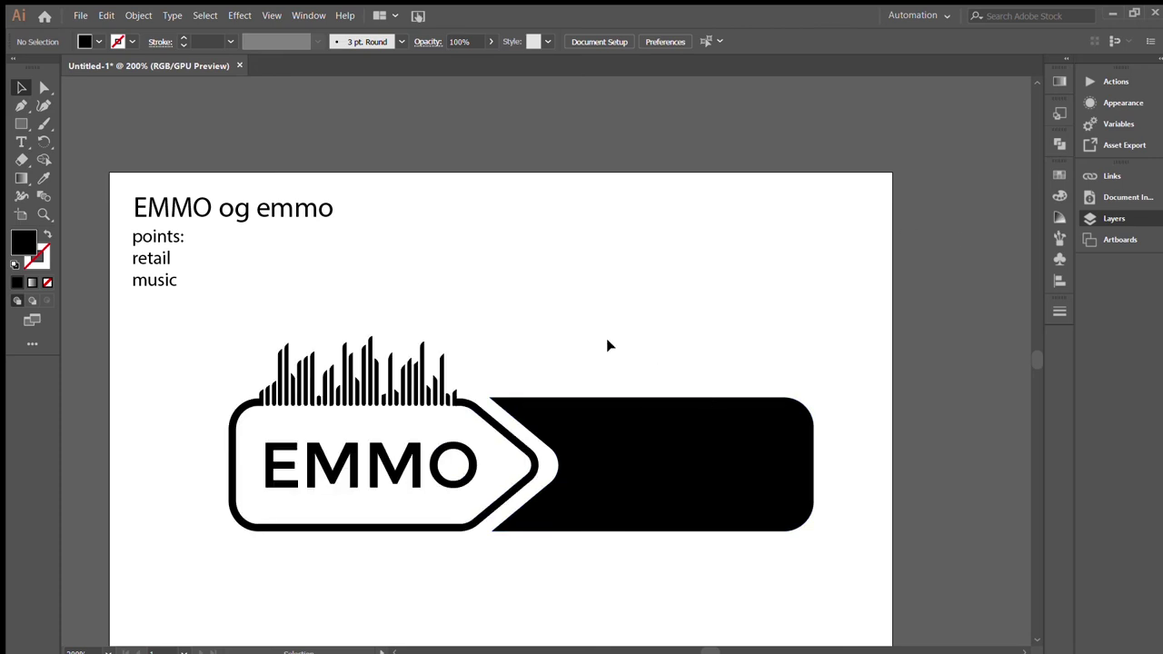
key("ctrl+z")
left_click(712, 466)
key("ctrl+z")
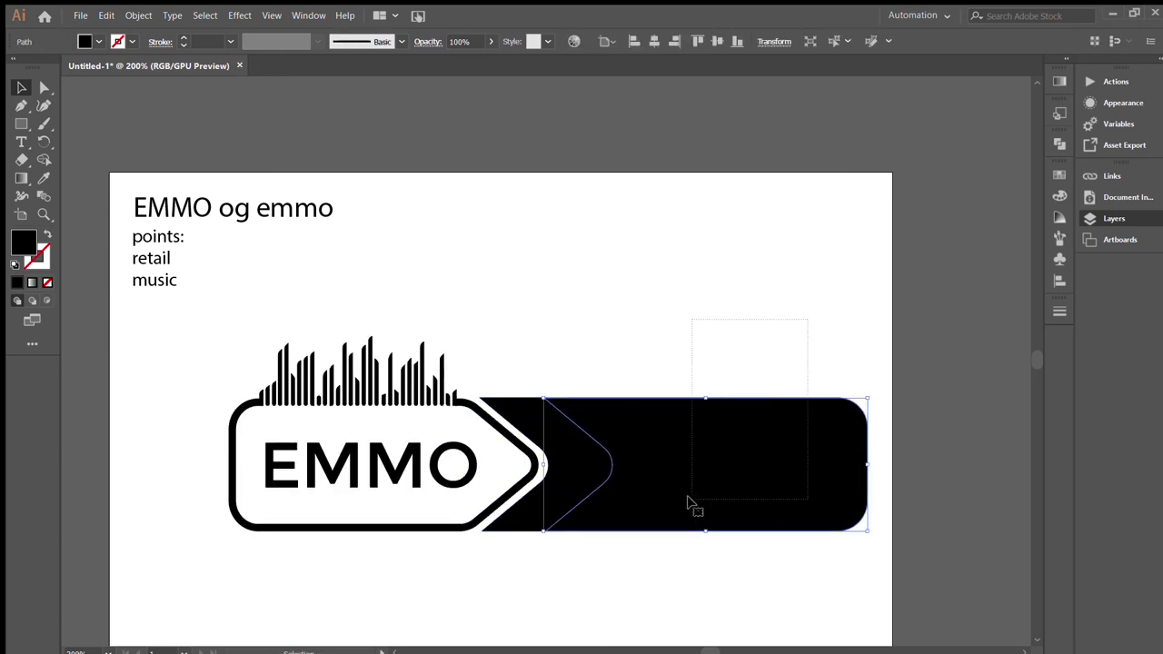
key("t")
left_click(476, 284)
Type OG and make an enlarged copy beside it reading EMMO
type("OG")
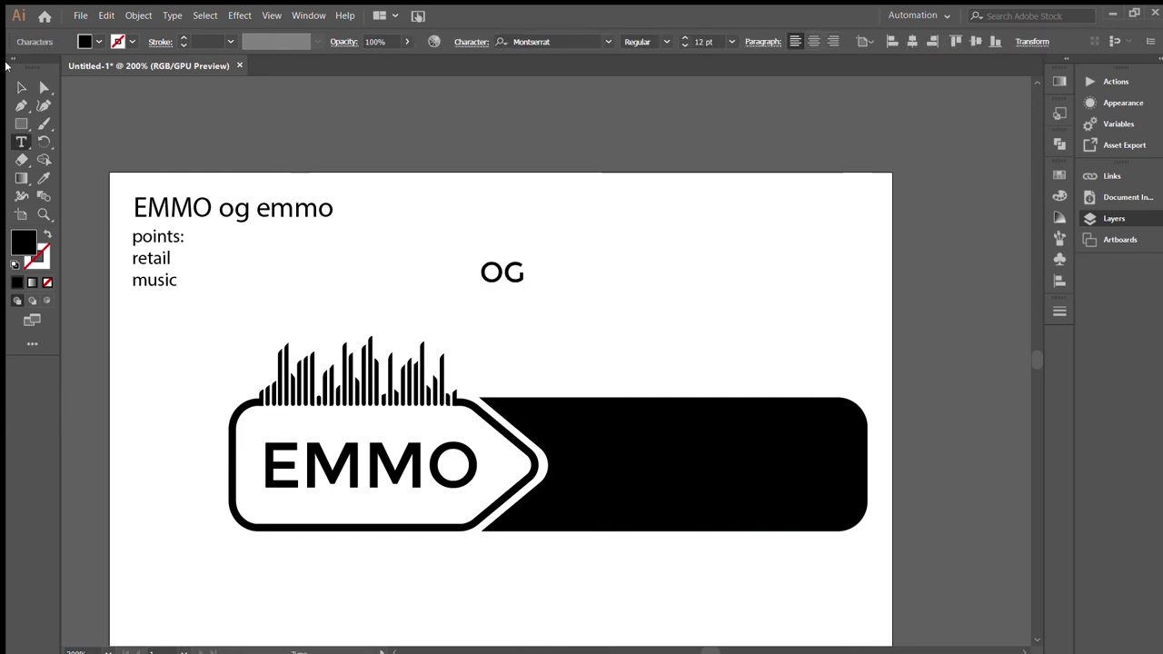
left_click_drag(502, 273, 602, 272)
double_click(604, 273)
type("EMMO")
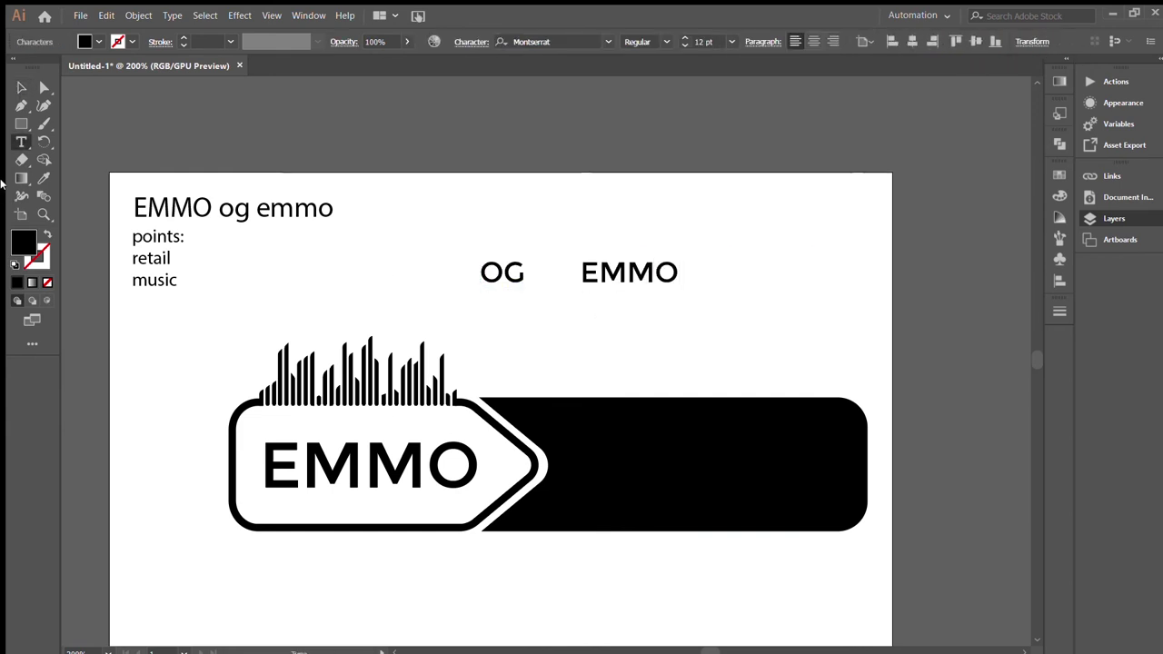
key("Escape")
mouse_move(629, 273)
left_mouse_down()
mouse_move(581, 271)
mouse_move(672, 241)
left_mouse_up()
left_click_drag(595, 263, 595, 264)
Move the OG and EMMO words onto the black bar, vertically centred
left_click(502, 271)
left_click(571, 332)
mouse_move(574, 330)
left_mouse_down()
mouse_move(509, 272)
mouse_move(674, 473)
left_mouse_up()
key("d")
left_click_drag(789, 459, 826, 443)
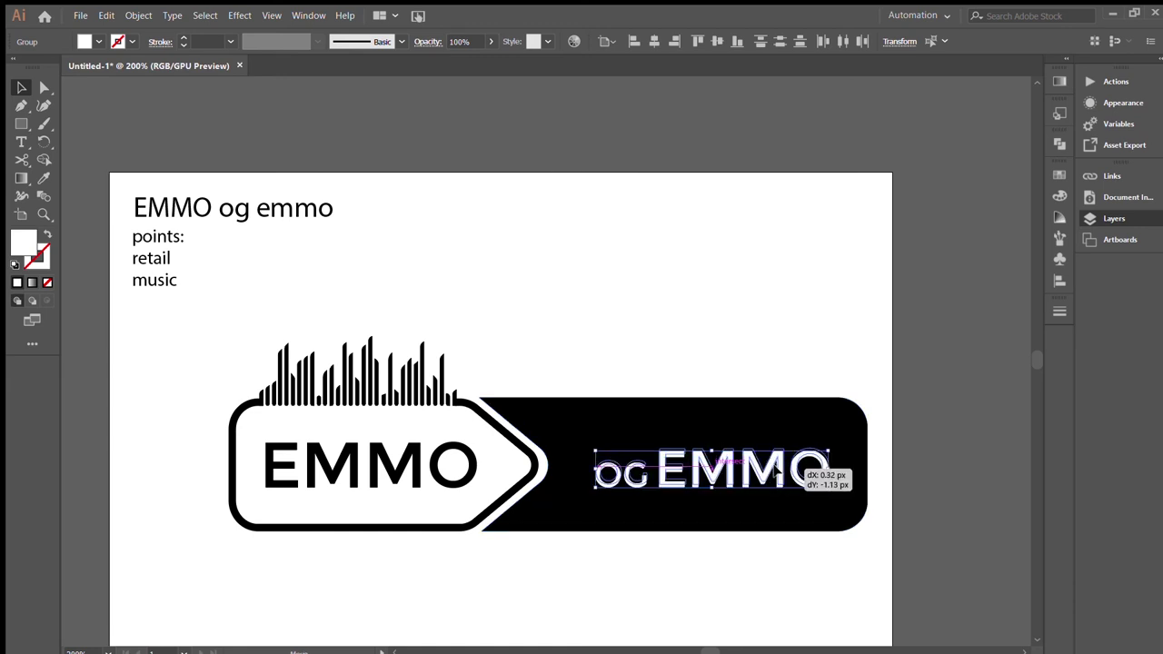
left_click(717, 41)
left_click(737, 297)
Add a new OG text object below the logo
scroll(615, 355, "right", 1)
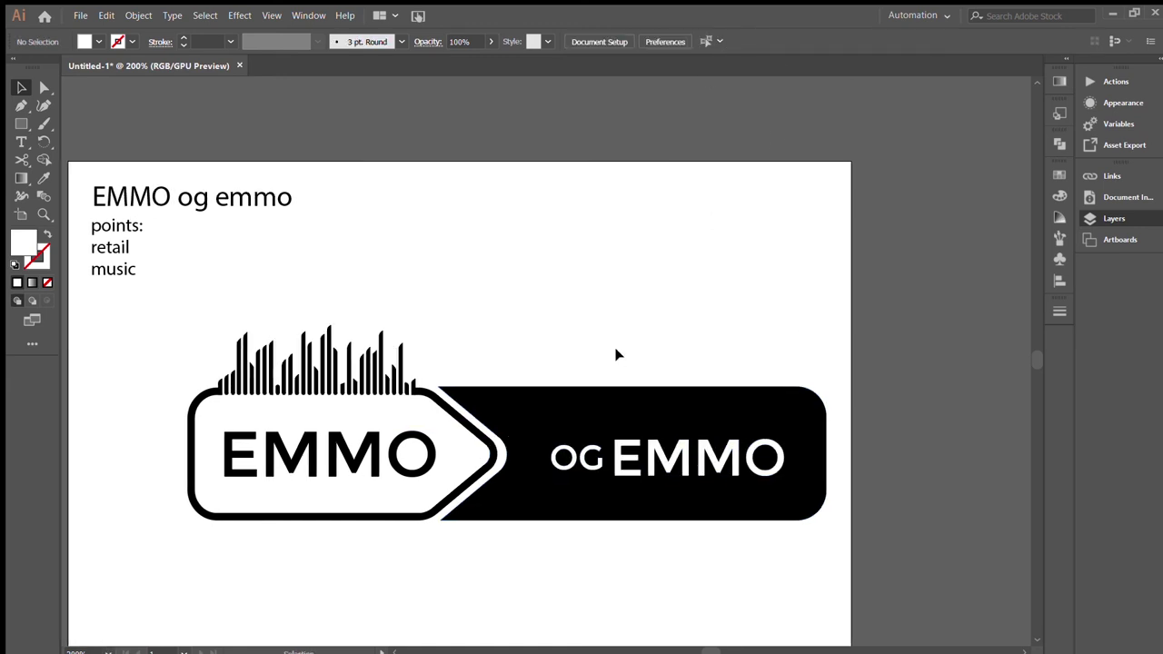
scroll(264, 275, "down", 1)
left_click(648, 439)
left_click(454, 552)
key("t")
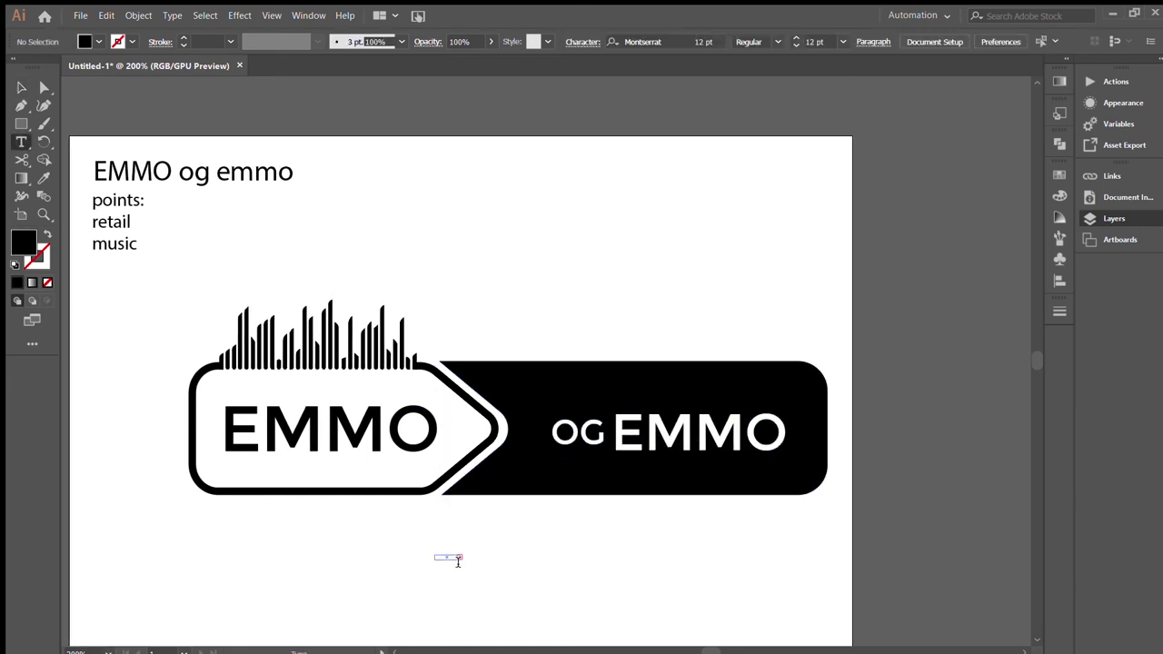
left_click(430, 541)
type("OG")
Set the new OG's font and place it inside the black bar before EMMO
left_click(22, 86)
left_click(556, 44)
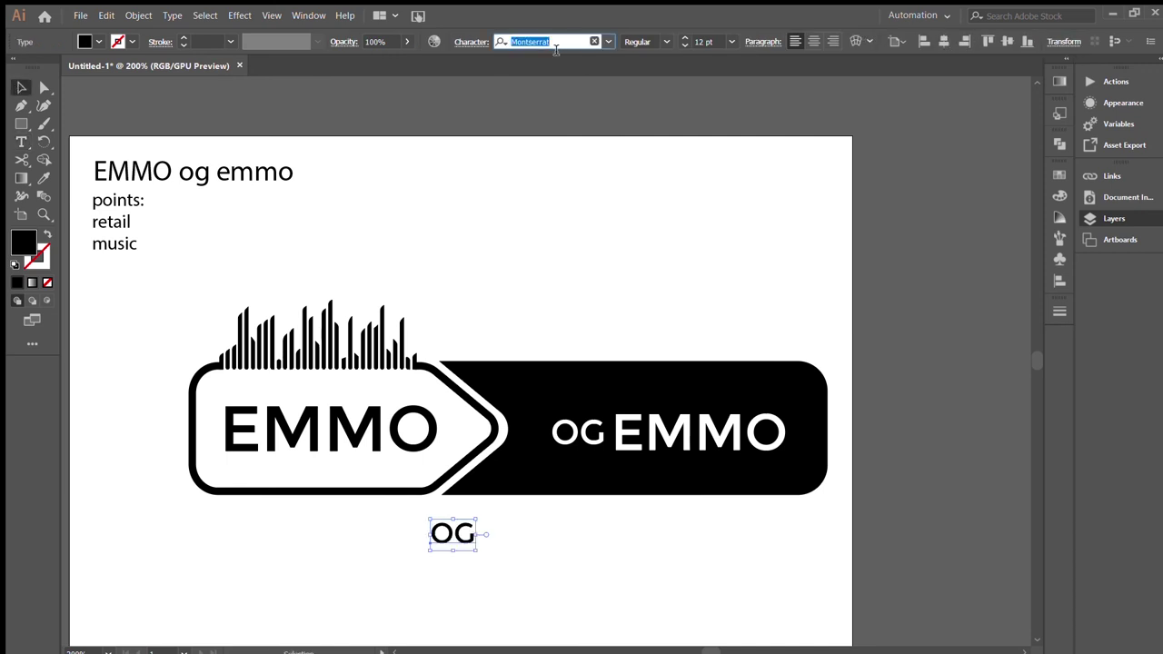
type("Mooka")
key("Return")
mouse_move(423, 517)
left_mouse_down()
mouse_move(550, 415)
mouse_move(497, 428)
left_mouse_up()
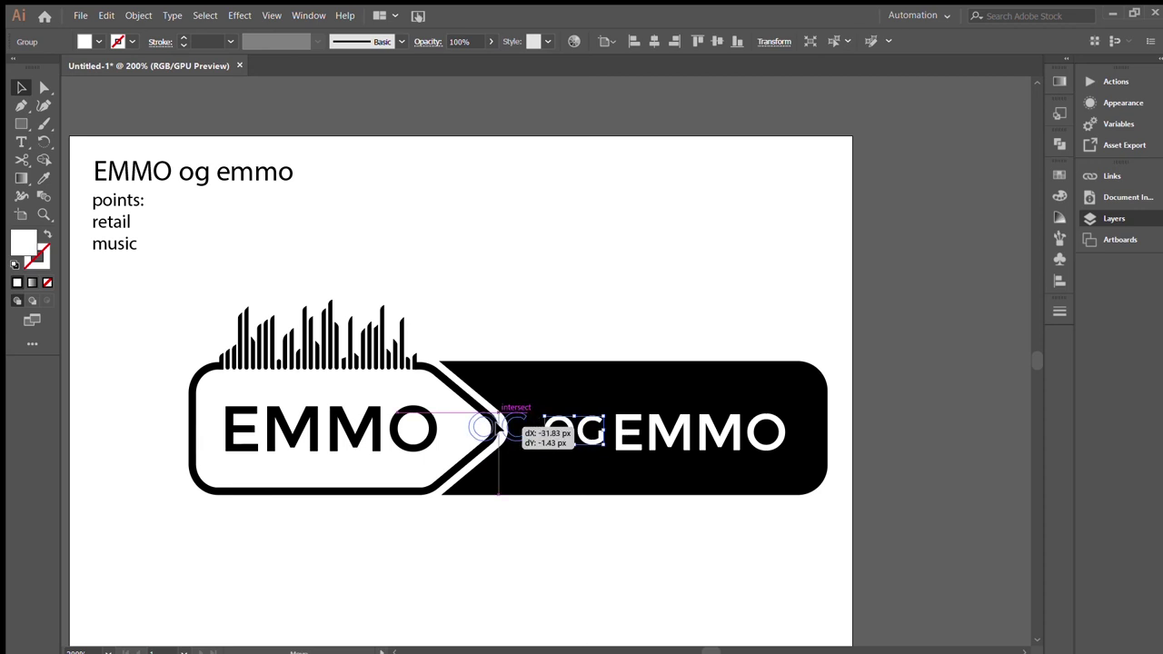
mouse_move(614, 434)
left_mouse_down()
mouse_move(509, 434)
mouse_move(691, 434)
left_mouse_up()
left_click_drag(595, 442, 595, 442)
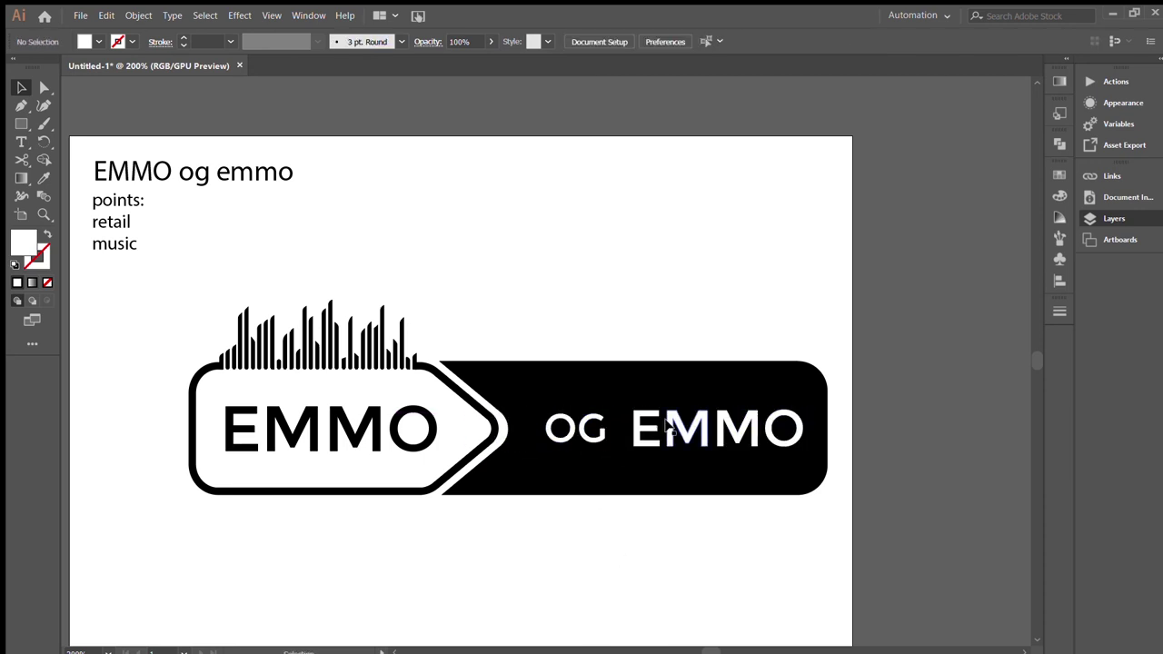
Scale and nudge the white EMMO beside OG, centre it vertically, and lower the logo slightly
left_click(635, 424)
left_click_drag(716, 410, 716, 408)
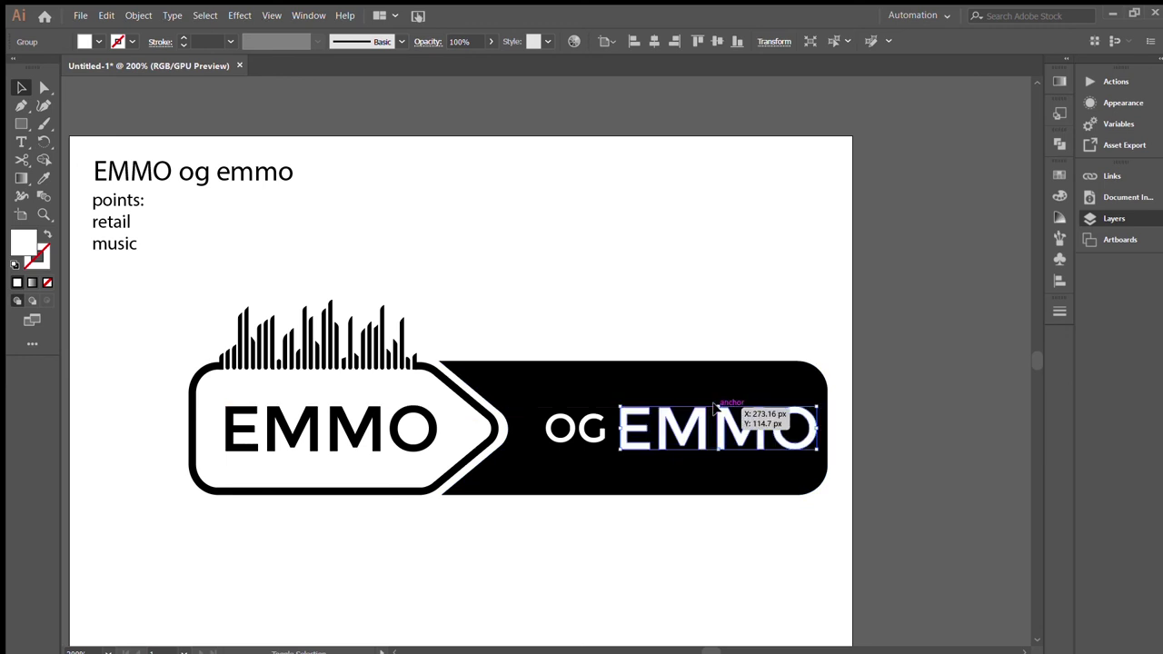
left_click_drag(574, 427, 565, 427)
left_click_drag(640, 435, 633, 438)
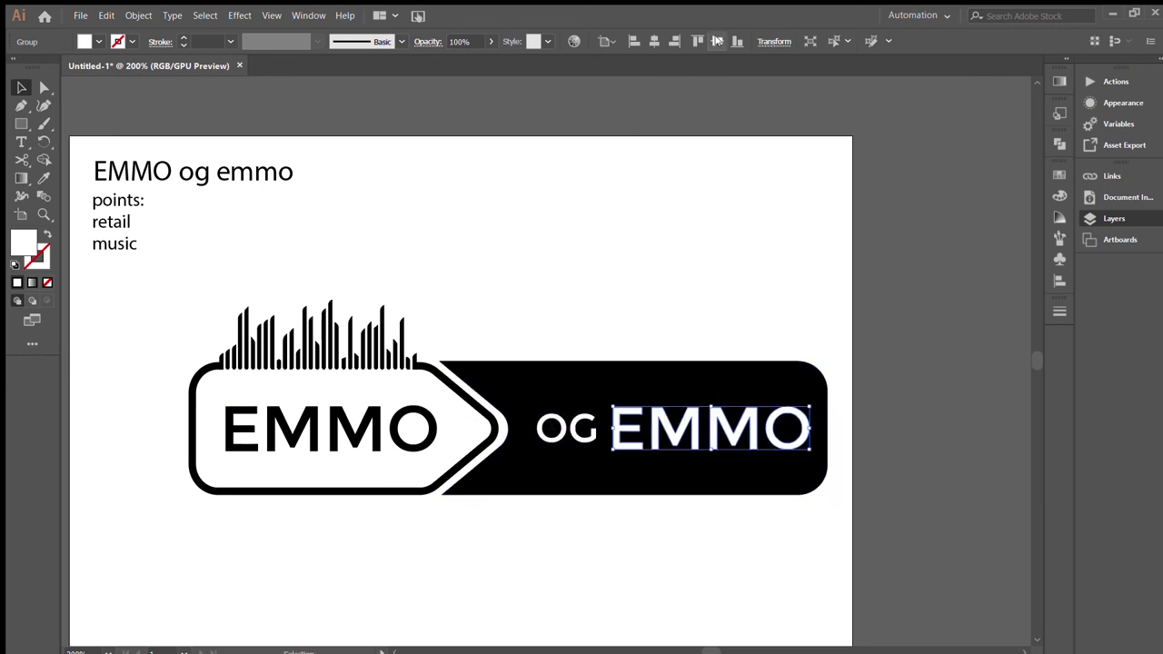
left_click(708, 477)
left_click(465, 429)
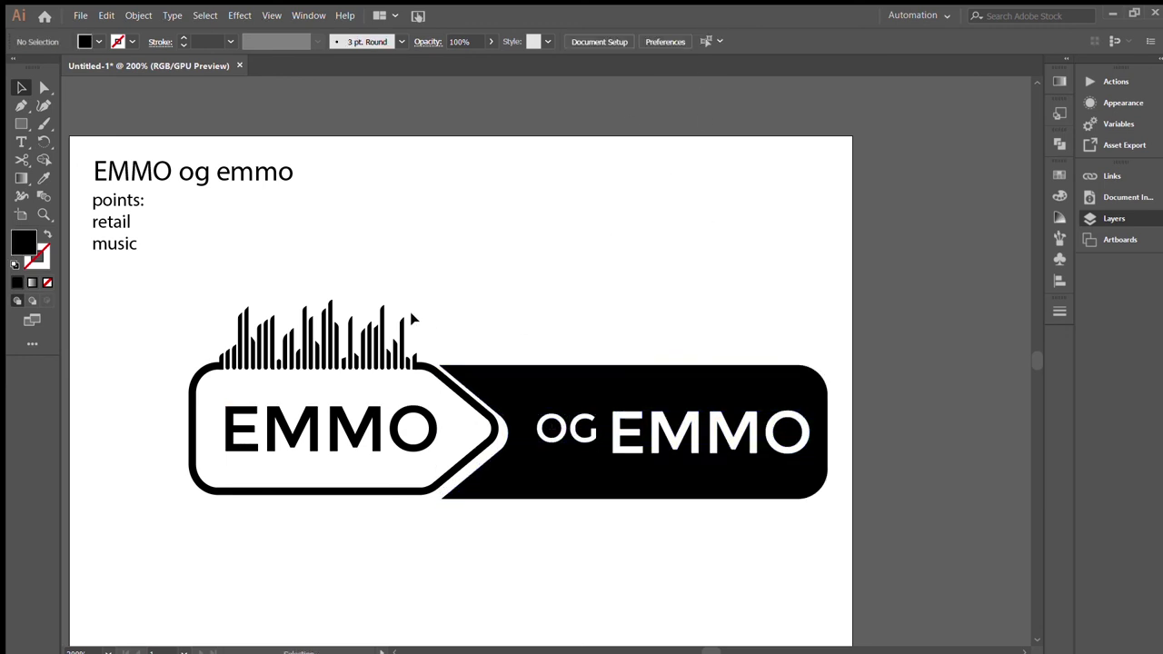
left_click_drag(457, 362, 457, 395)
Shrink the OG lettering so it sits closer to EMMO
key("ctrl+plus")
key("ctrl+plus")
key("ctrl+plus")
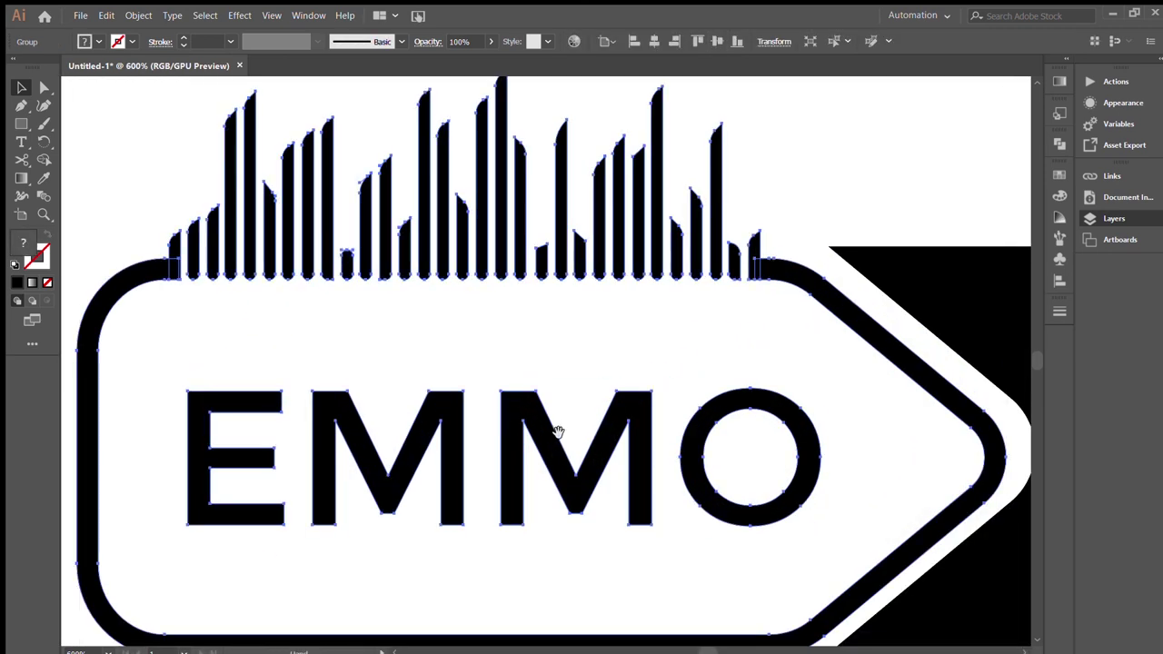
key("ctrl+minus")
left_click(493, 239)
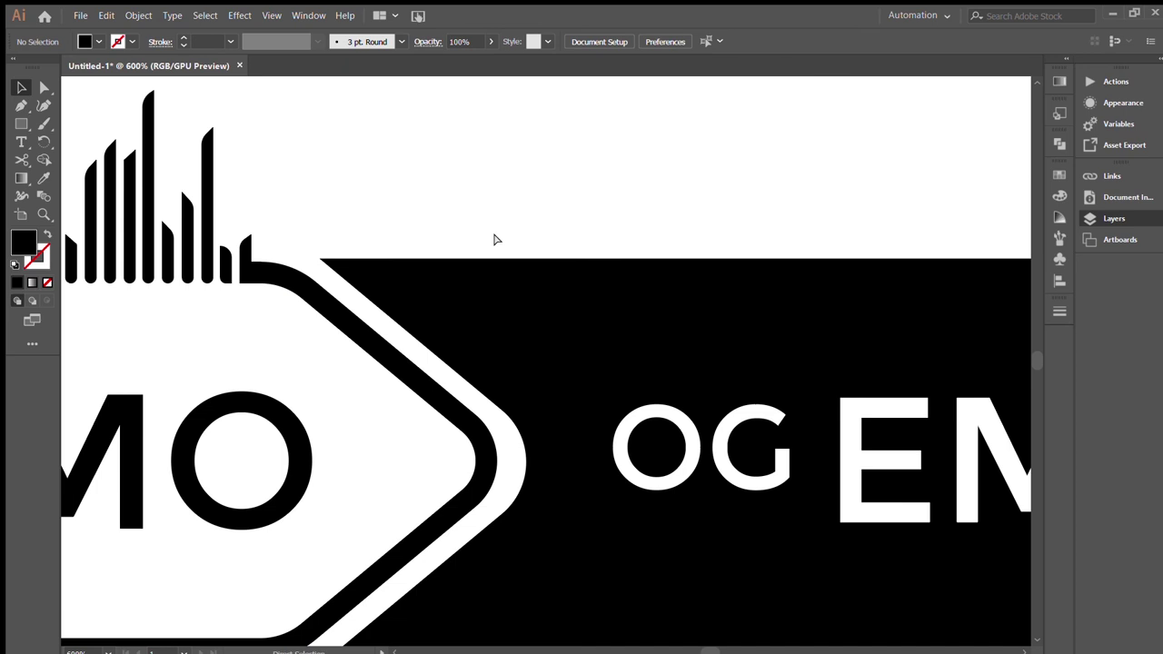
key("ctrl+minus")
key("ctrl+minus")
key("ctrl+minus")
left_click(586, 386)
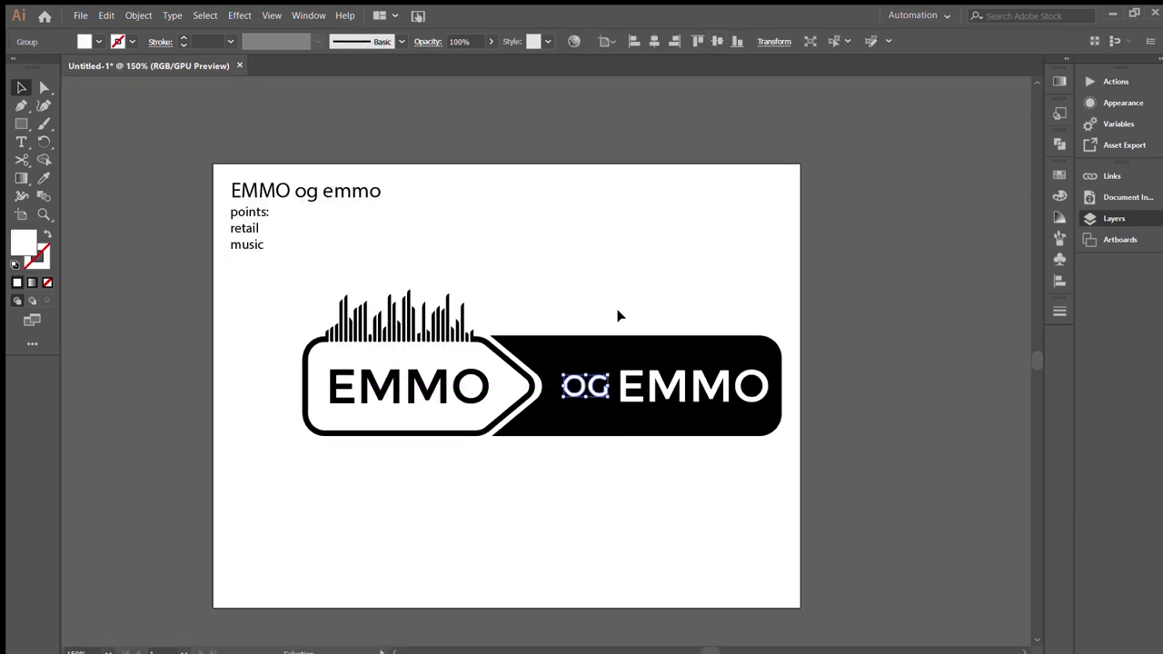
left_click_drag(558, 373, 558, 372)
left_click(645, 303)
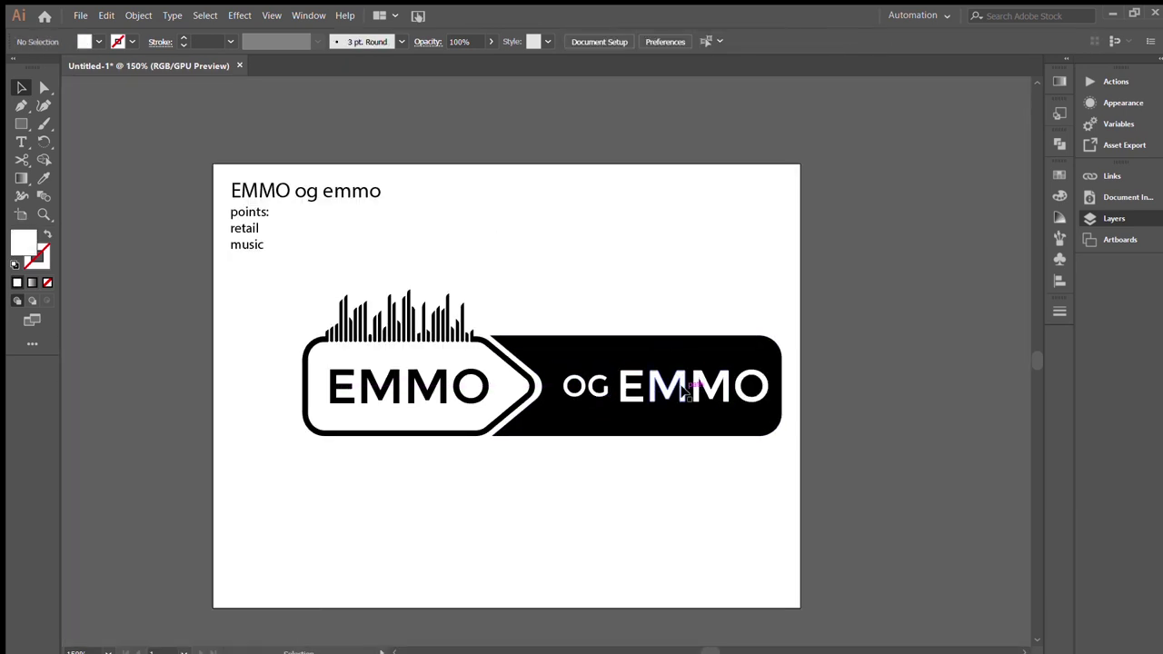
Delete the planning notes text above the logo
left_click_drag(421, 156, 345, 249)
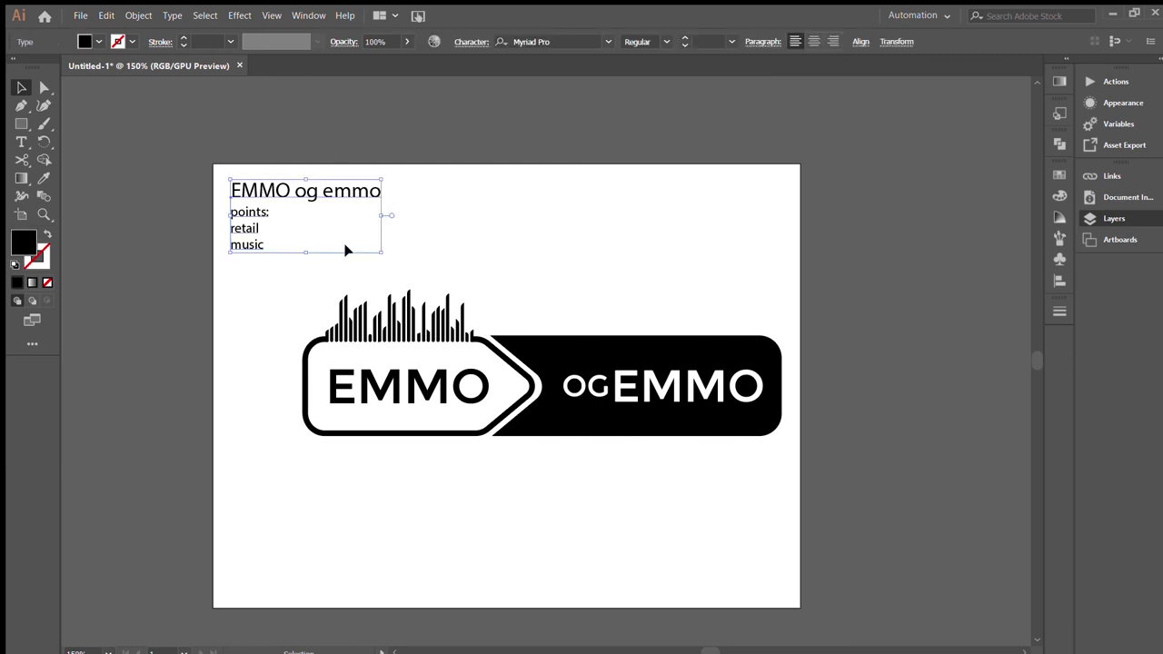
key("Delete")
left_click(560, 345)
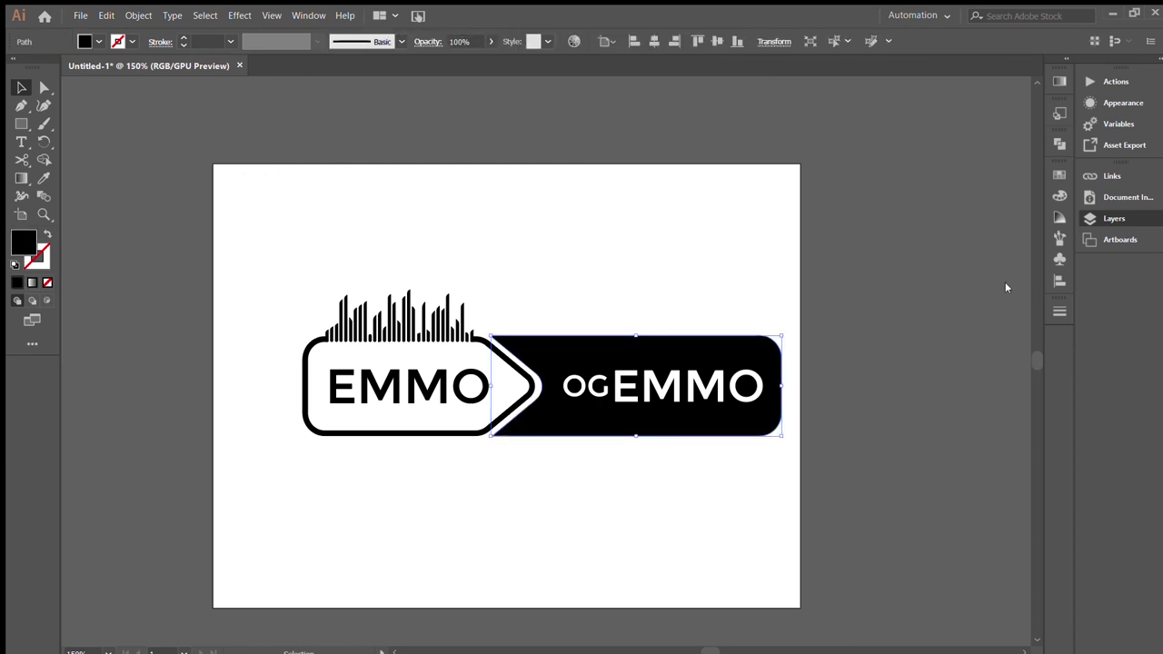
Try cyan and pink-red swatches on the bar and tag, then undo them
left_click(408, 400)
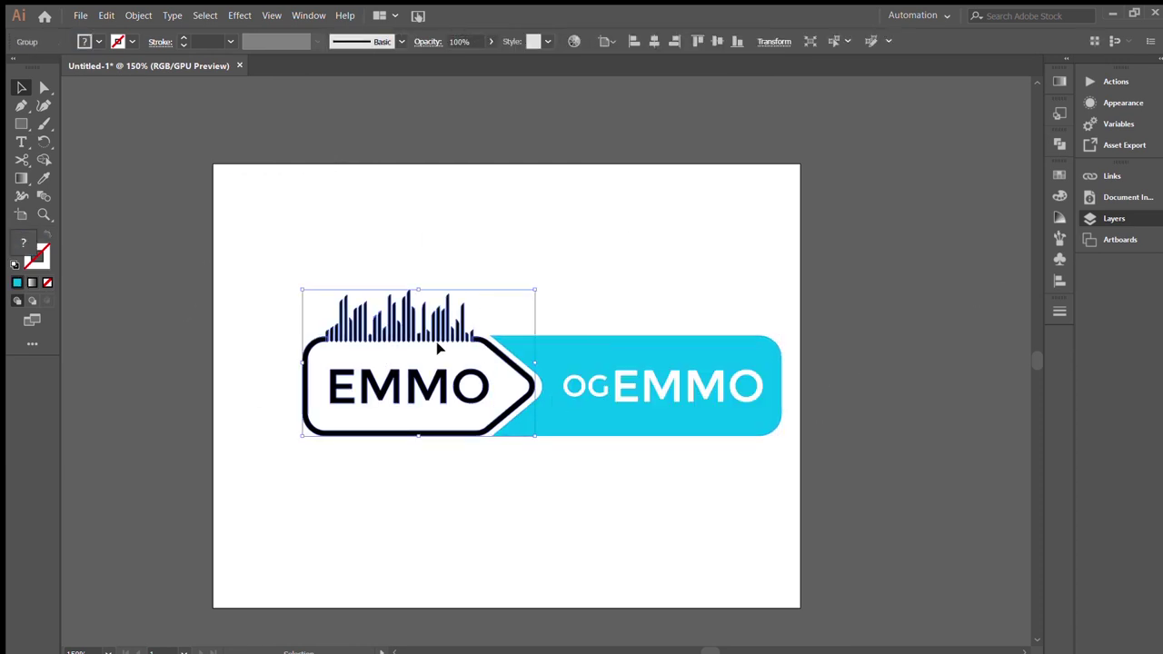
left_click(583, 512)
left_click(332, 421)
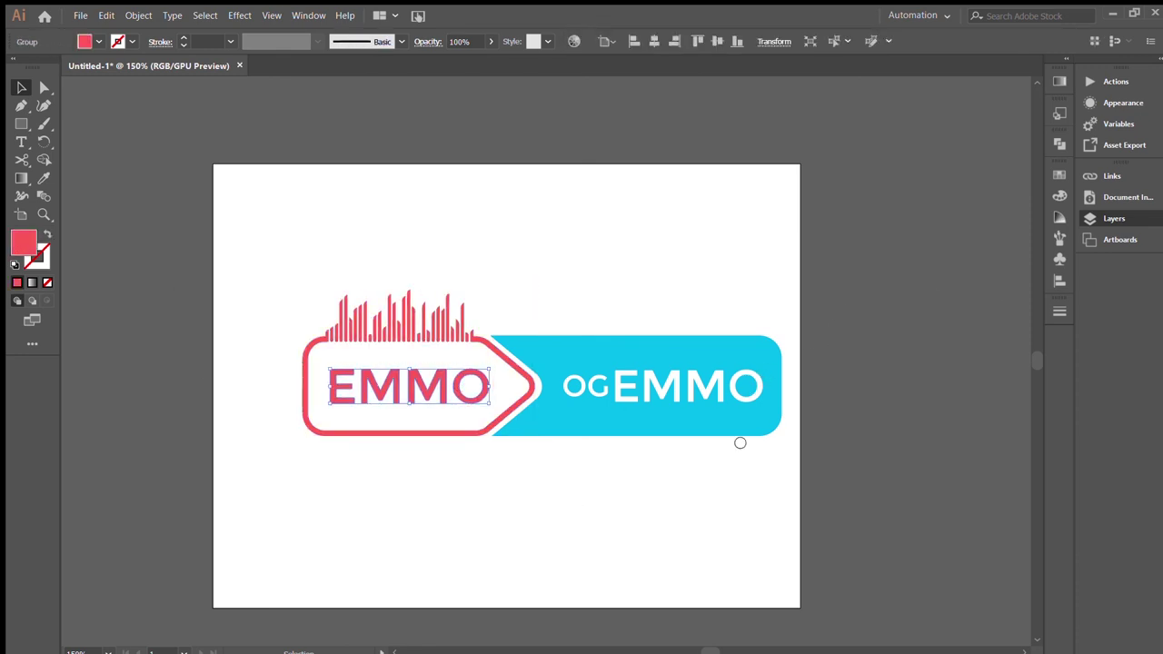
key("ctrl+z")
key("ctrl+z")
key("ctrl+z")
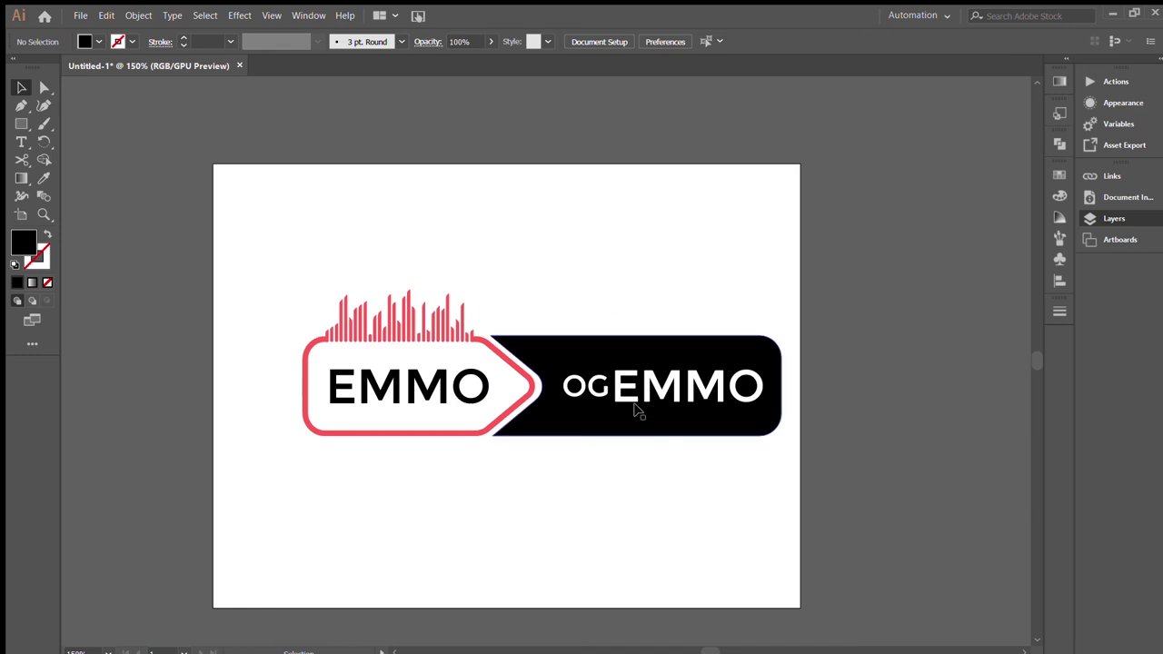
key("ctrl+z")
left_click(658, 547)
Nudge the black bar's top edge down slightly
key("ctrl+plus")
key("ctrl+plus")
key("ctrl+plus")
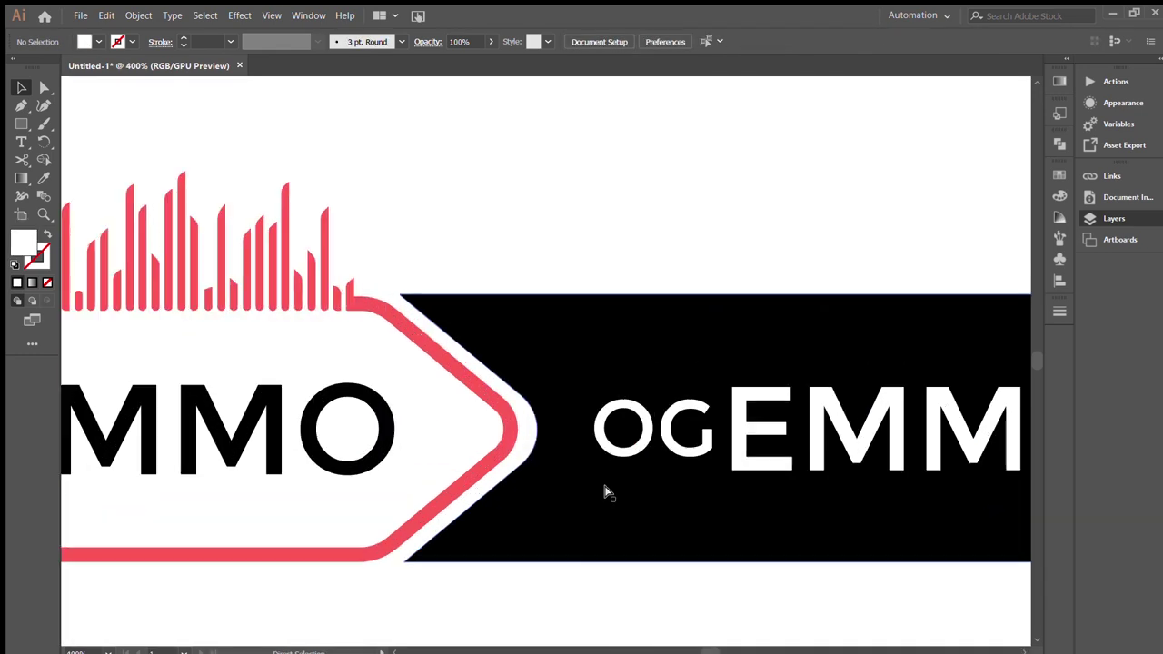
left_click_drag(784, 294, 786, 297)
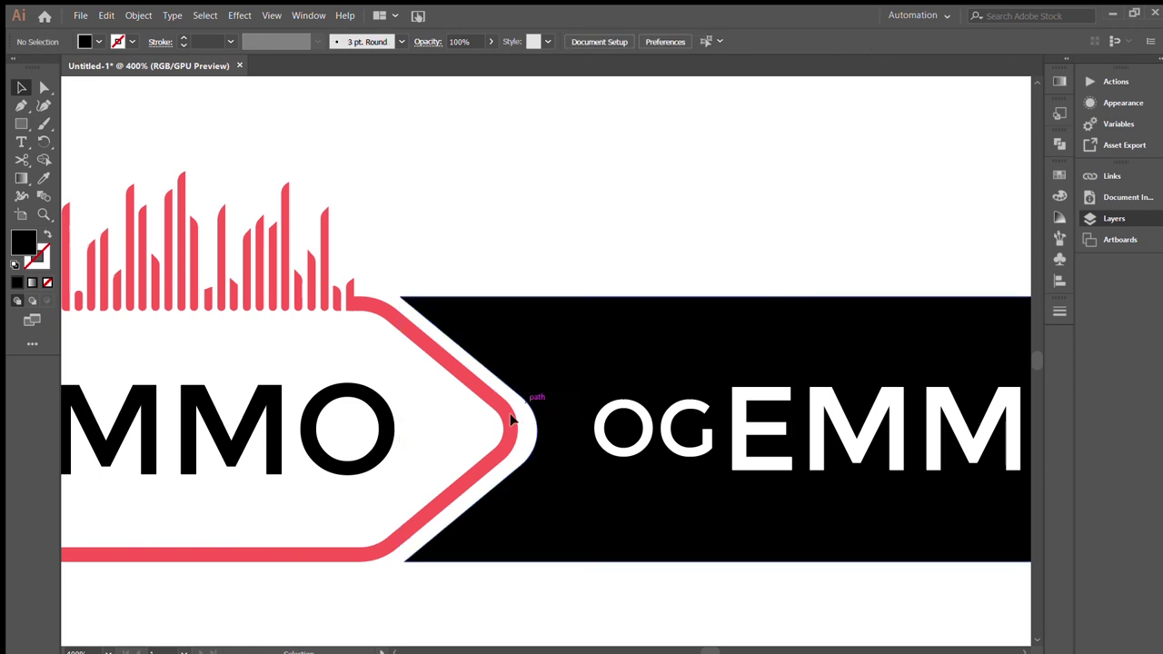
left_click_drag(731, 577, 452, 554)
key("ctrl+minus")
key("ctrl+minus")
key("ctrl+minus")
Colour OG red to match the outline and centre the logo on the artboard
key("i")
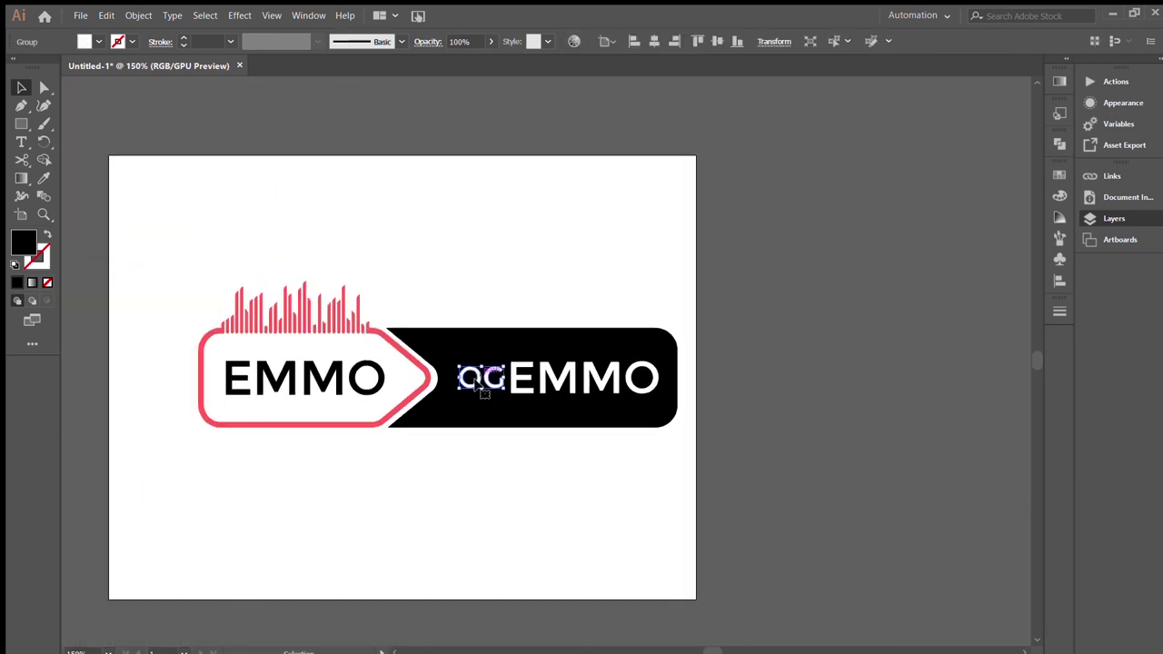
left_click(337, 339)
left_click(471, 553)
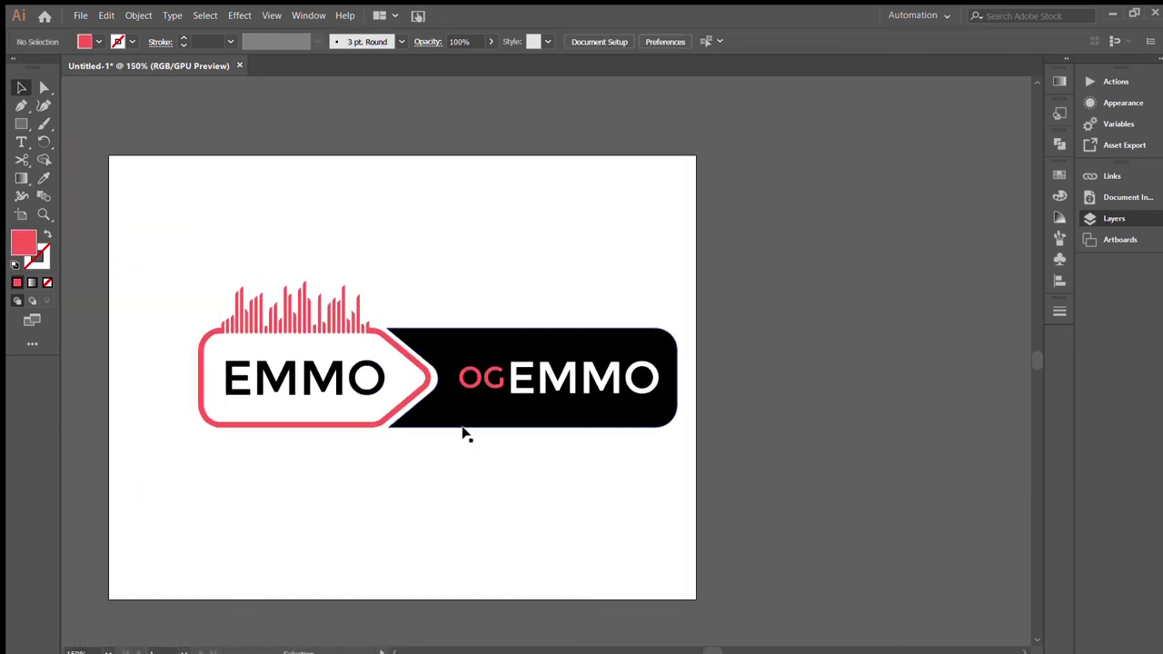
left_click_drag(501, 527, 529, 536)
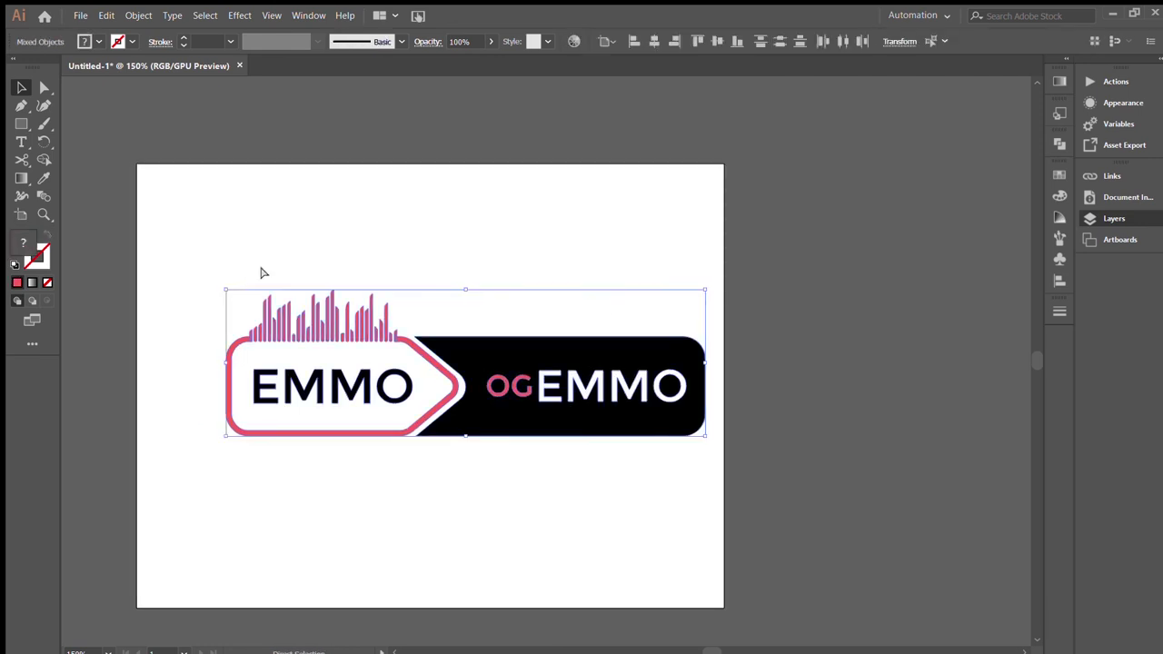
left_click(655, 41)
left_click(717, 41)
left_click(481, 296)
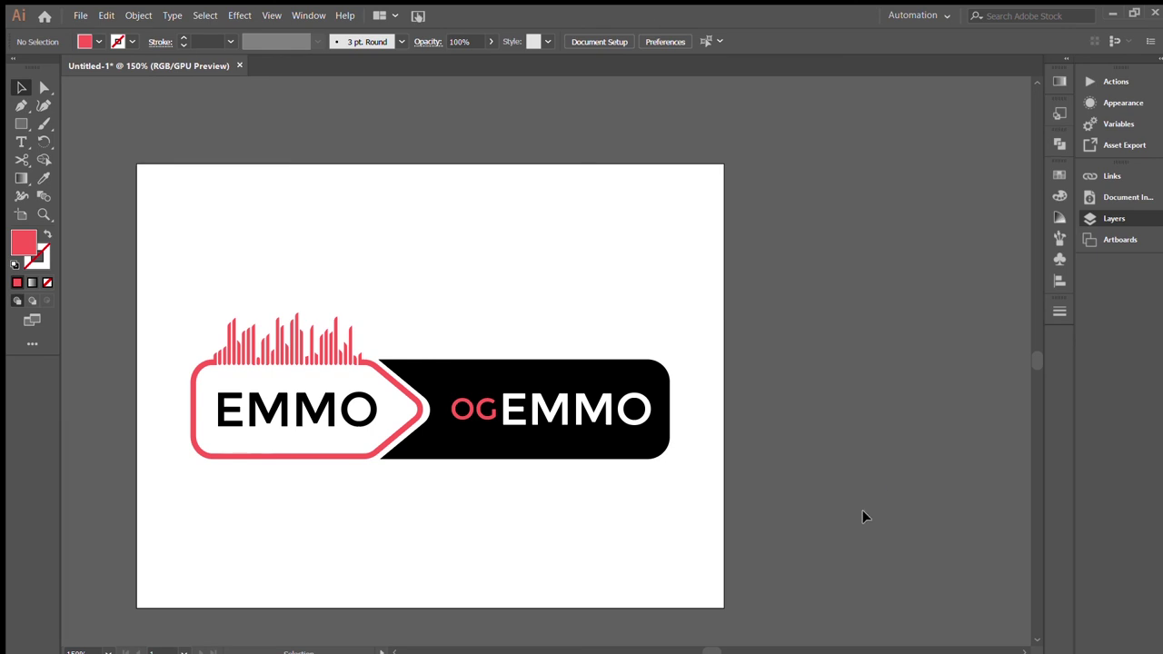
Draw a small circle in the tag's tip as a red ring with a 3 pt outline
left_click_drag(397, 408, 398, 409)
scroll(464, 397, "up", 5)
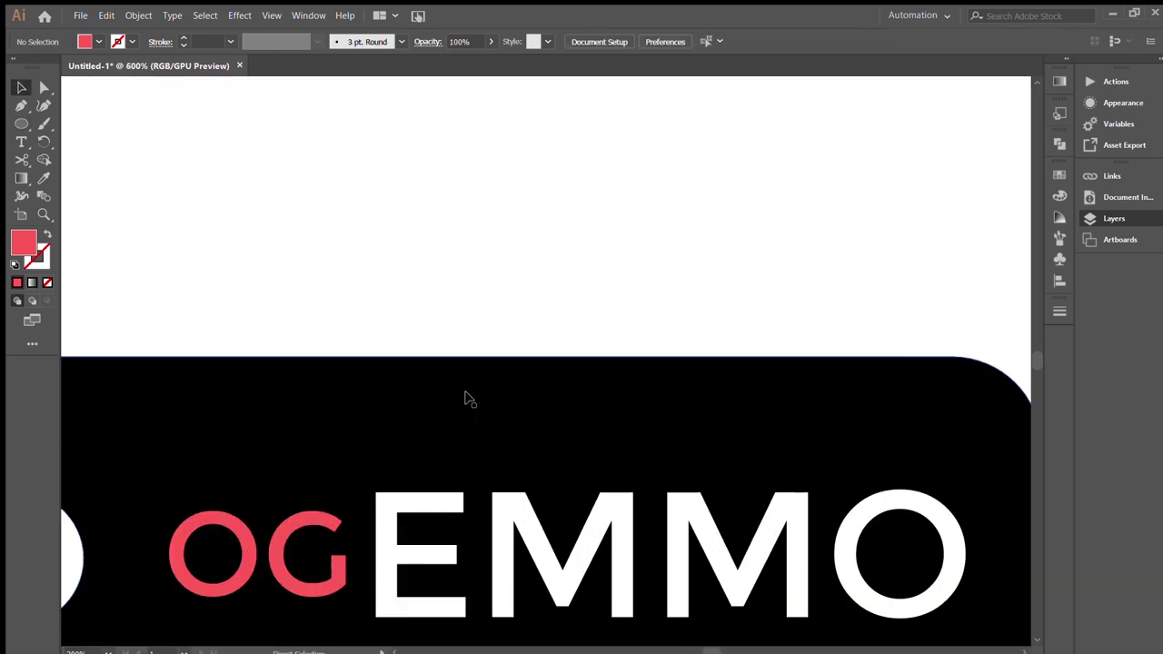
scroll(278, 488, "left", 3)
scroll(223, 361, "left", 2)
key("shift+x")
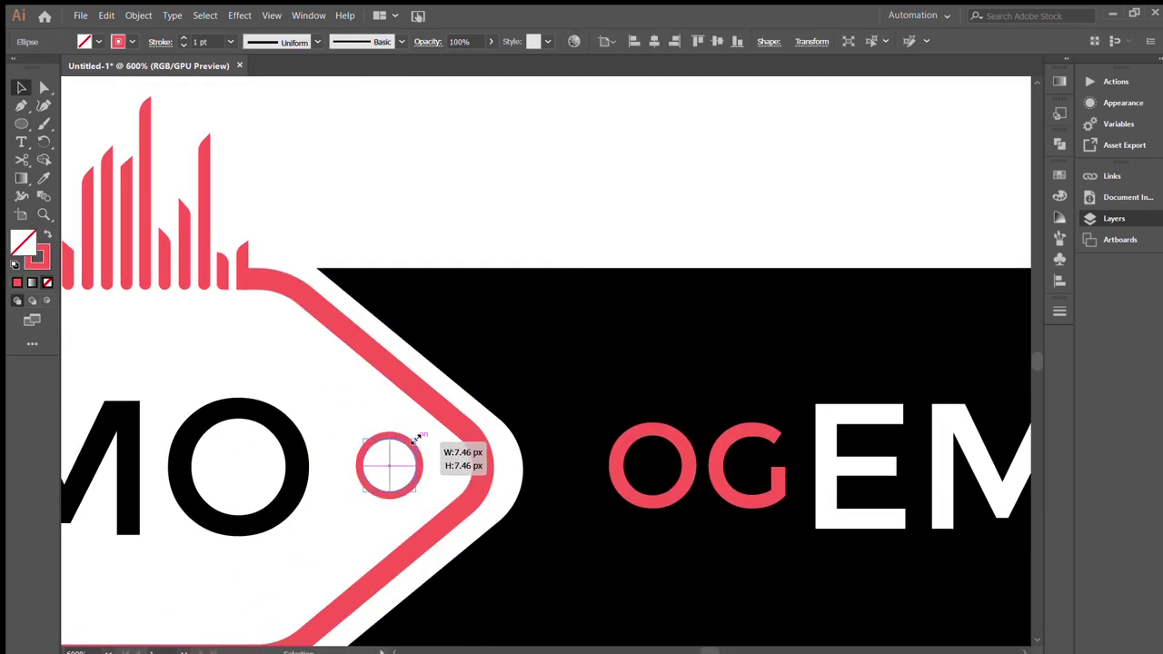
left_click(634, 208)
scroll(633, 208, "down", 2)
scroll(628, 208, "down", 1)
scroll(627, 210, "down", 1)
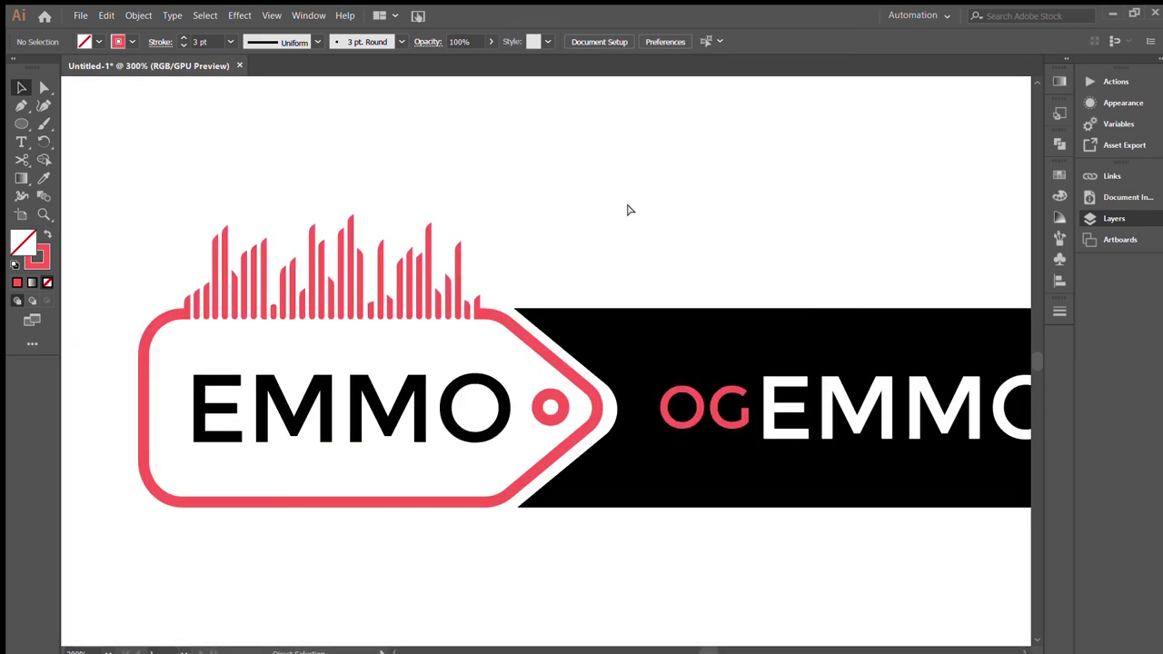
scroll(654, 462, "down", 2)
scroll(659, 462, "up", 4)
scroll(441, 456, "up", 1)
left_click(440, 456)
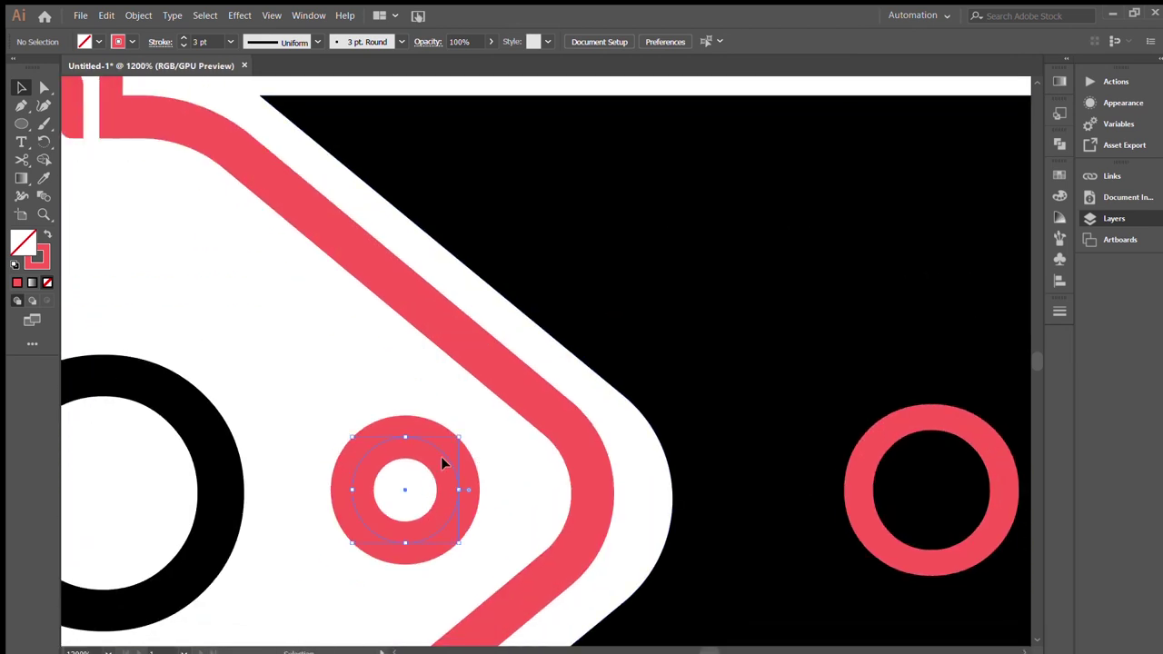
left_click(449, 481)
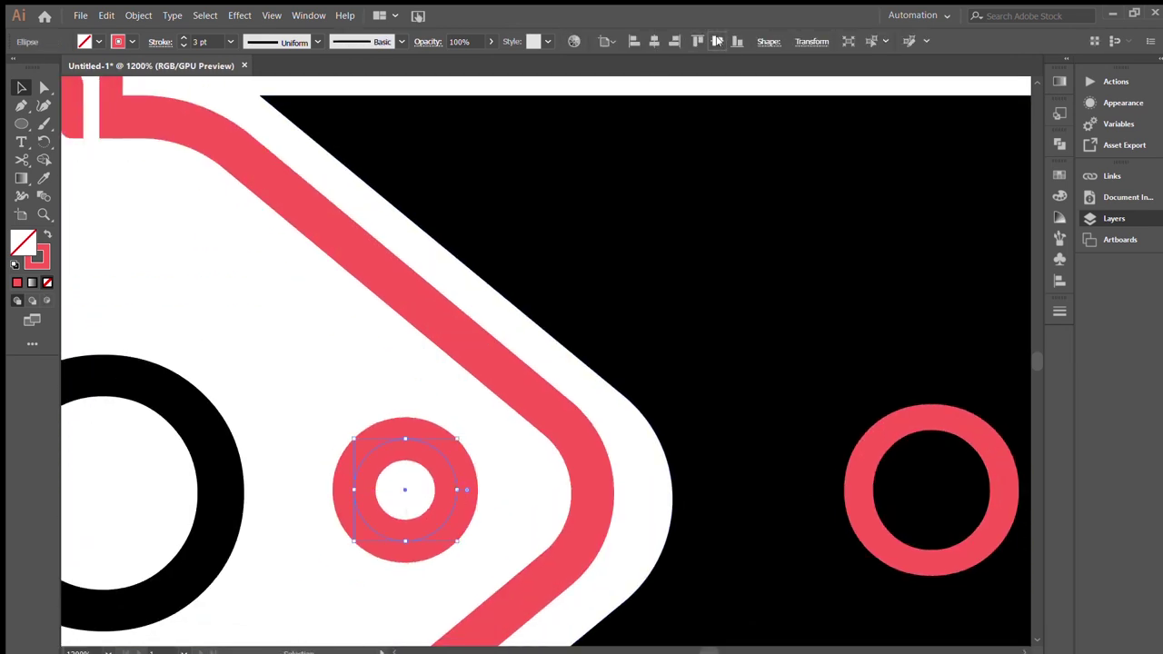
key("ctrl+0")
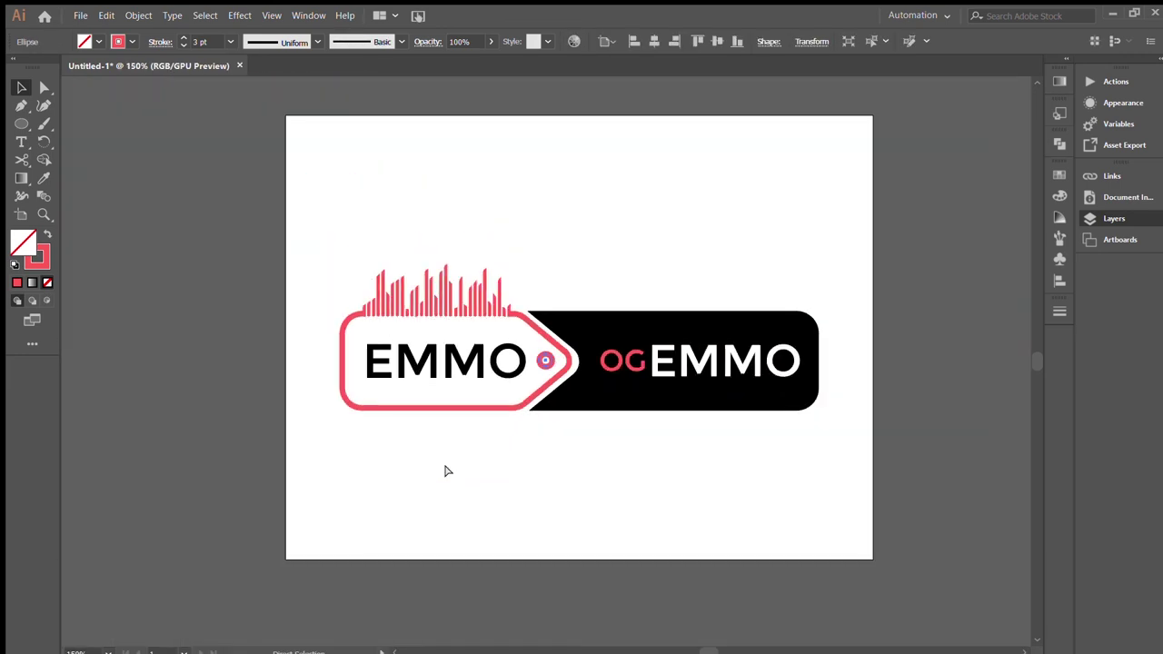